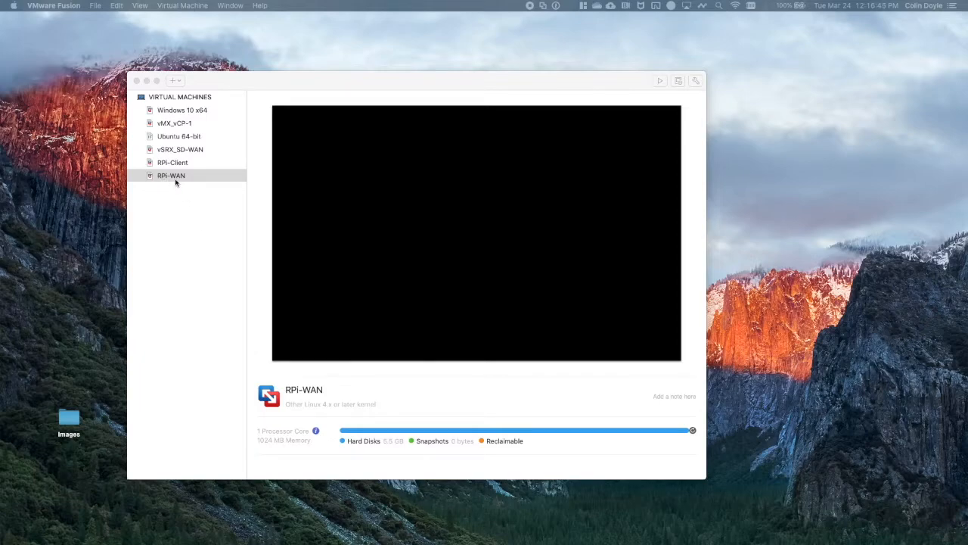
Open the application's network preferences and review the LAN-VM, WAN-0 and WAN-1 custom network settings.
click(44, 5)
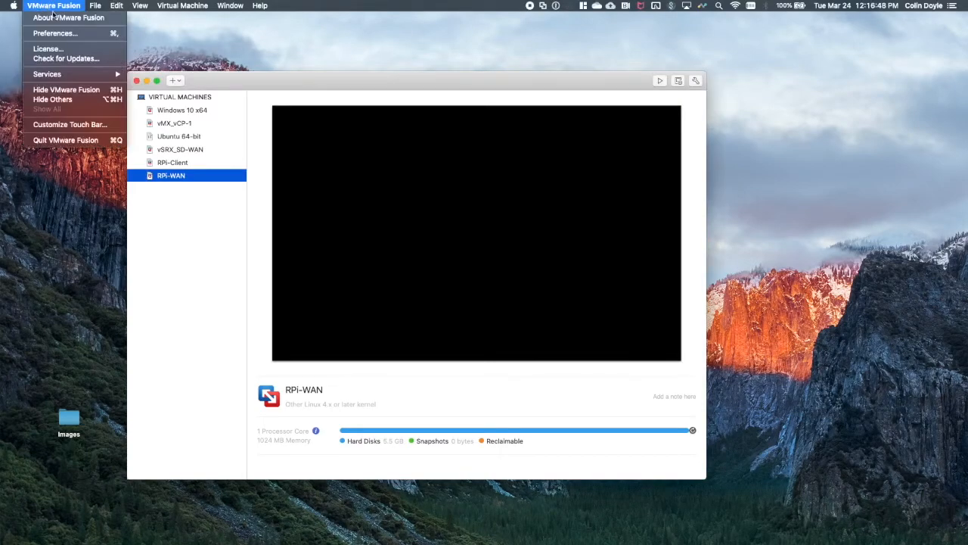
click(61, 33)
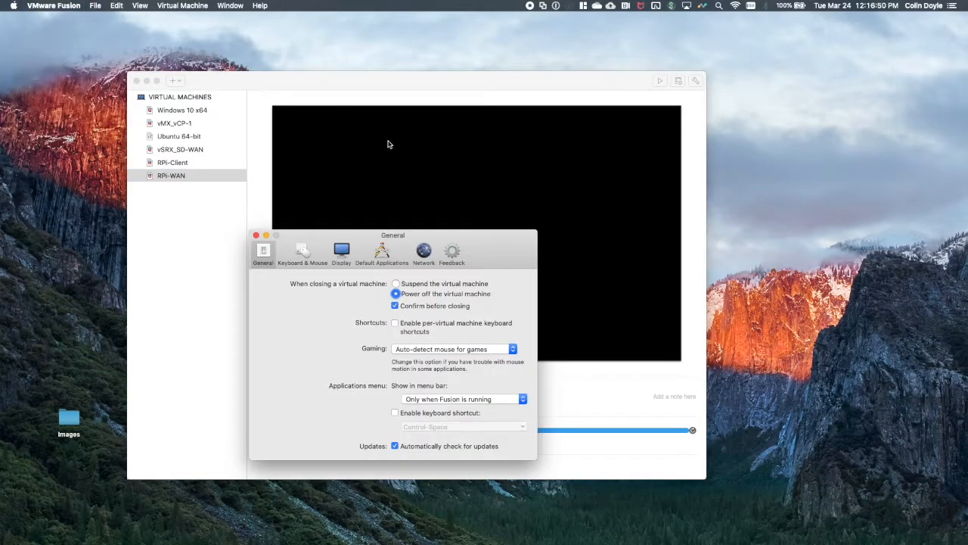
click(423, 251)
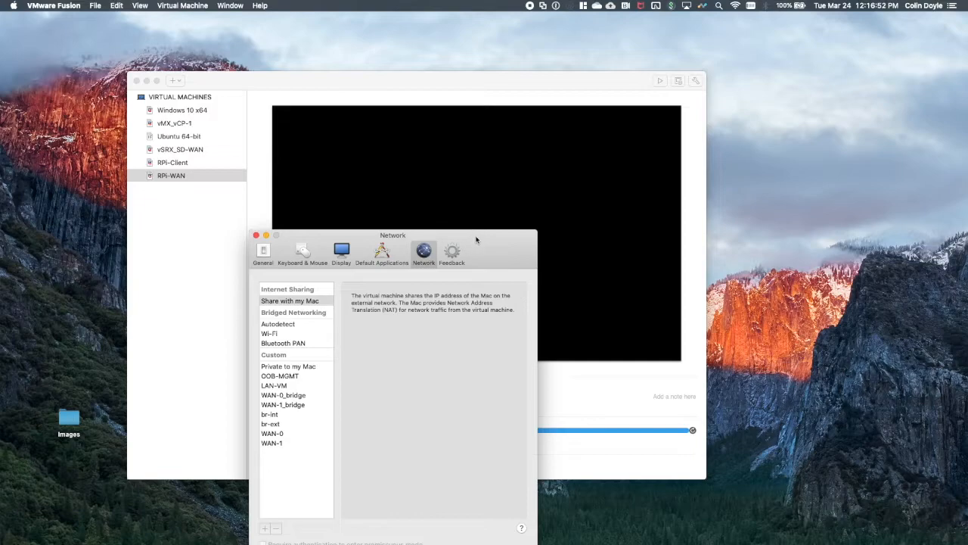
drag(476, 239, 468, 101)
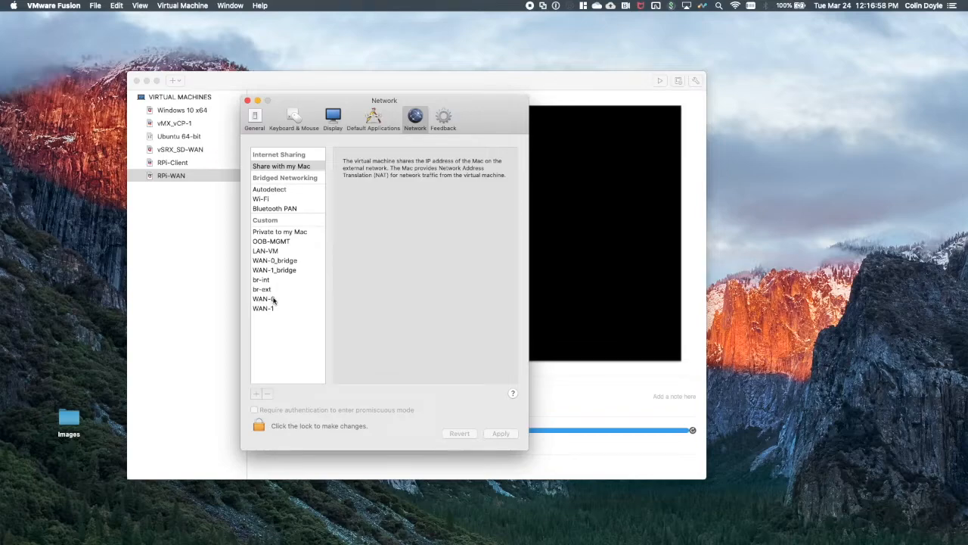
click(279, 252)
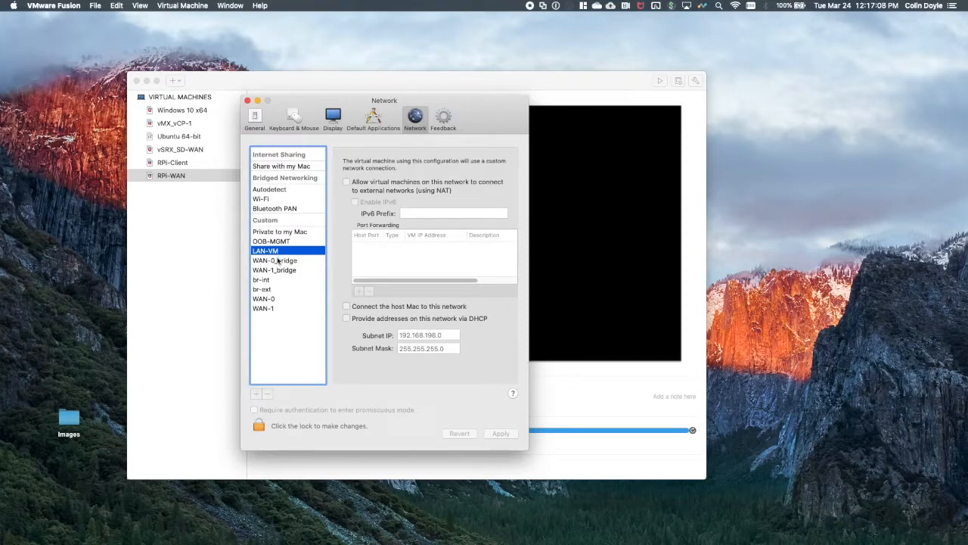
click(271, 300)
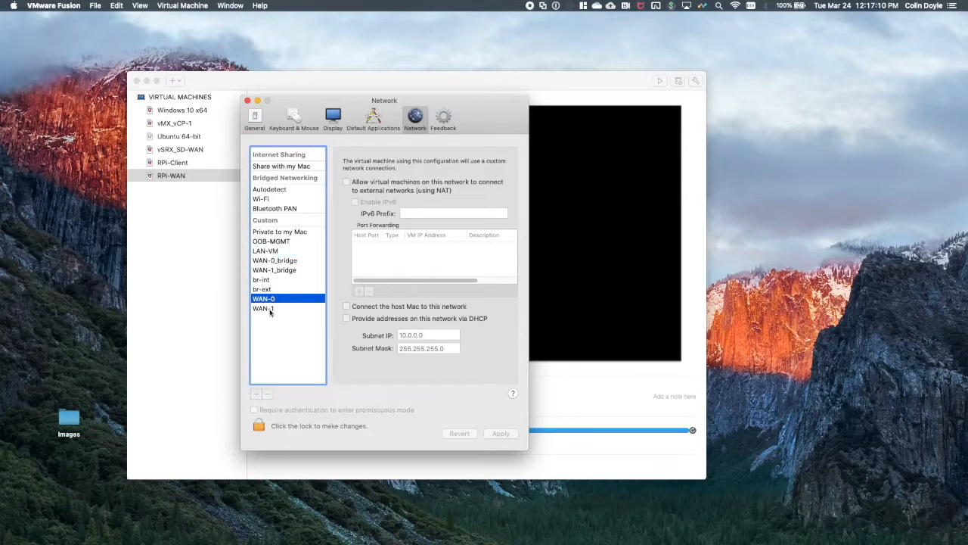
click(270, 310)
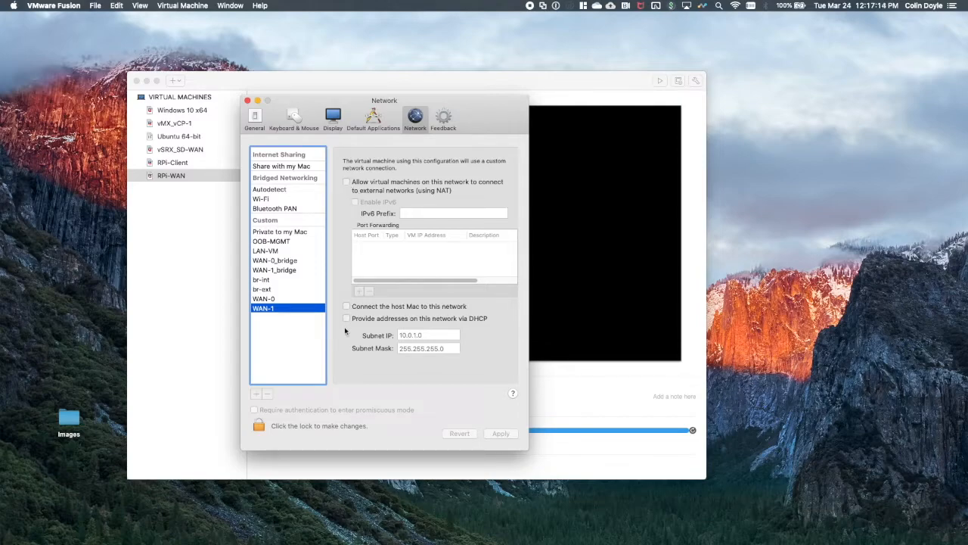
Compare the NAT, DHCP and subnet settings of the WAN-0_bridge and WAN-1_bridge networks, and close the preferences.
click(287, 261)
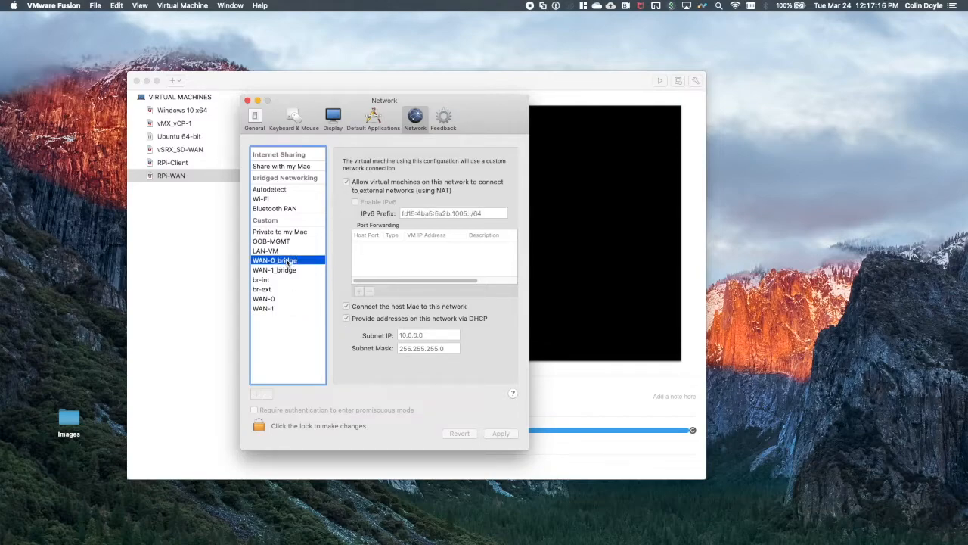
click(291, 270)
click(291, 260)
drag(363, 305, 411, 306)
click(295, 270)
click(294, 261)
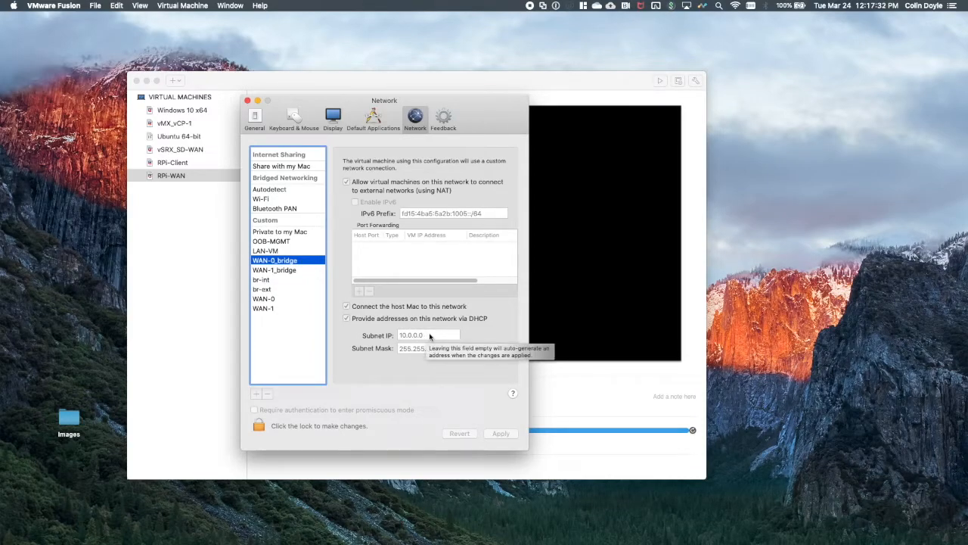
click(295, 271)
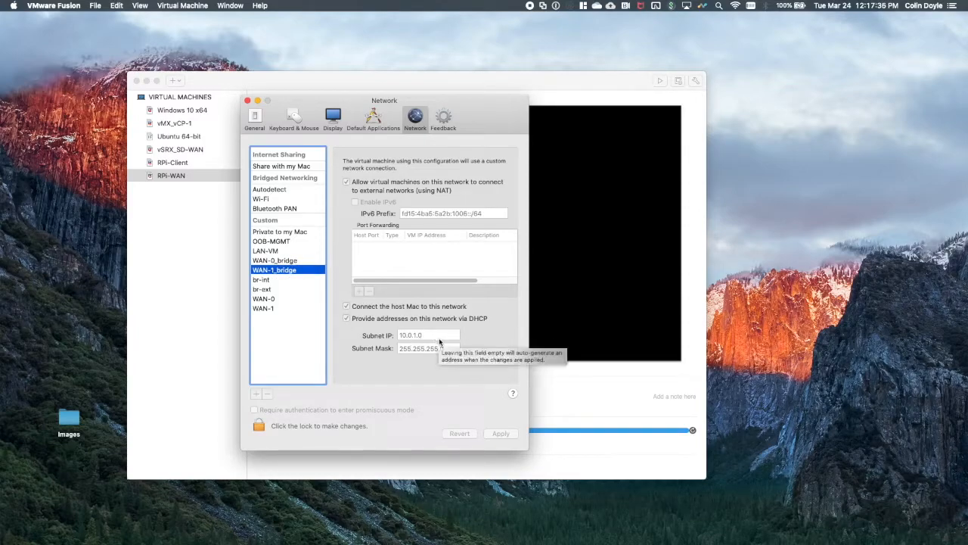
click(288, 260)
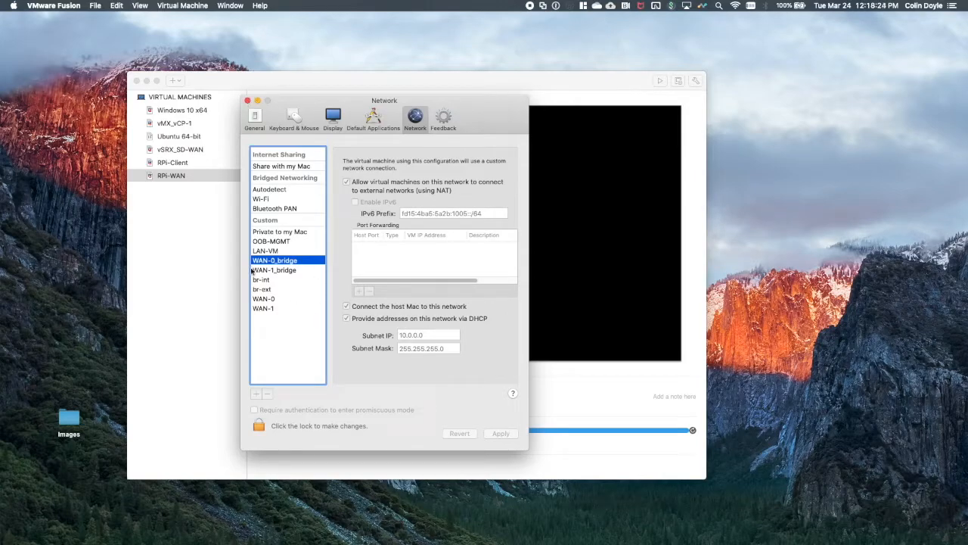
click(246, 99)
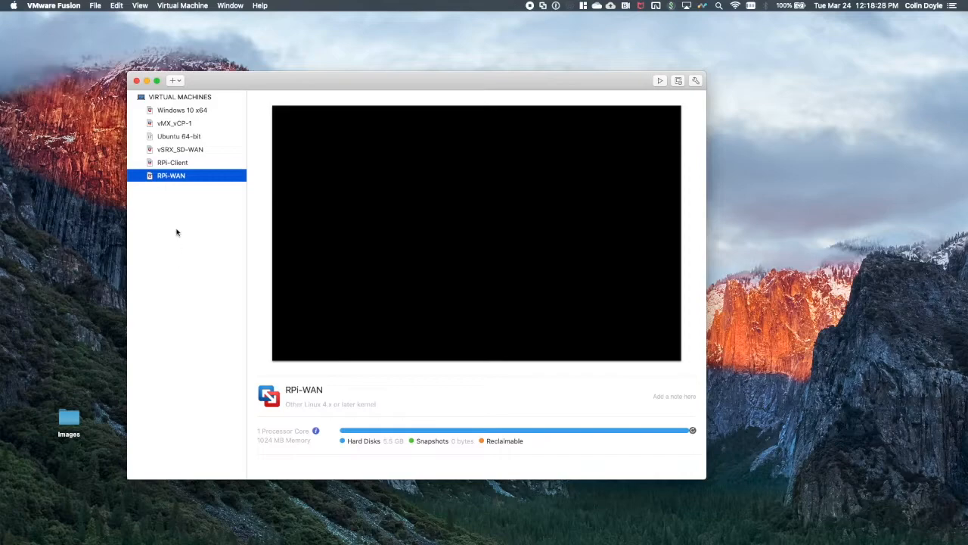
Delete the RPi-WAN virtual machine from the library and move its file to the trash.
right_click(181, 175)
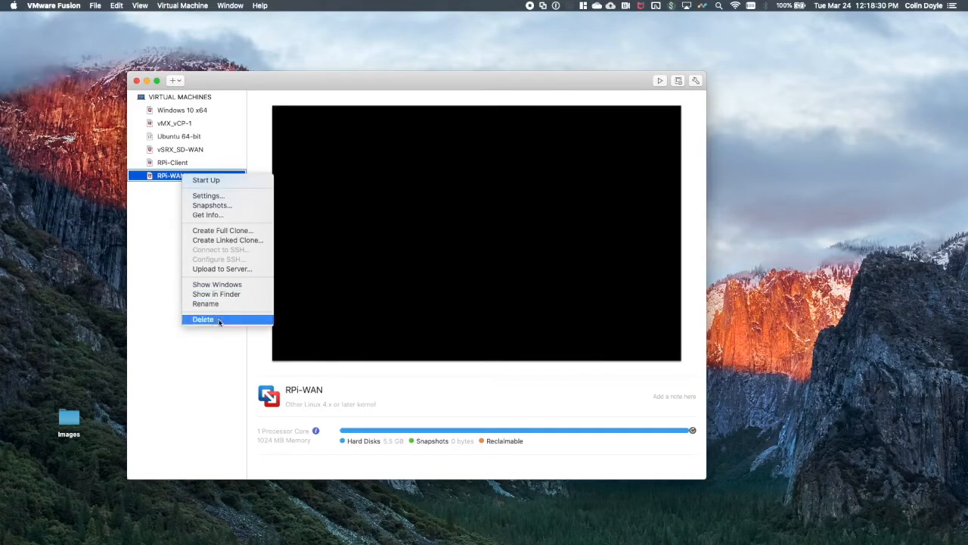
click(219, 321)
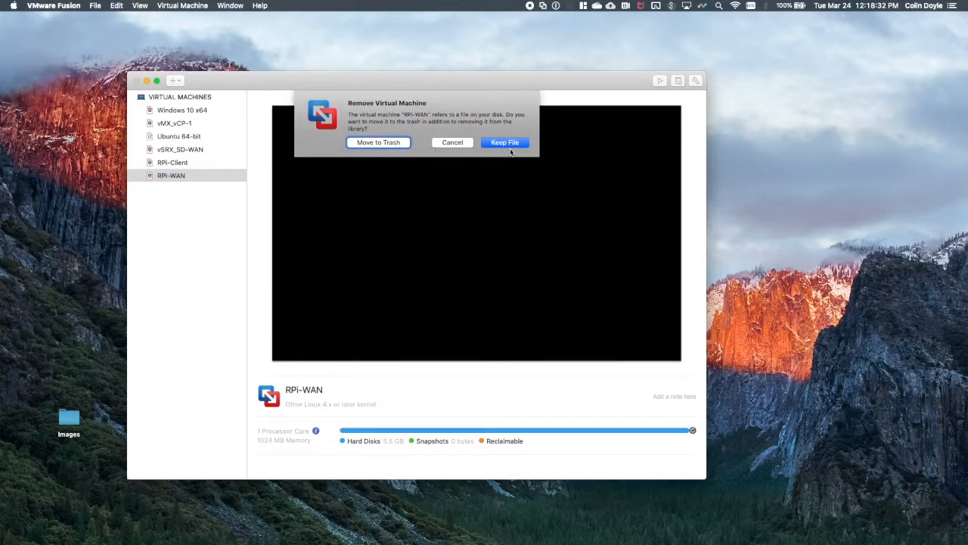
click(380, 143)
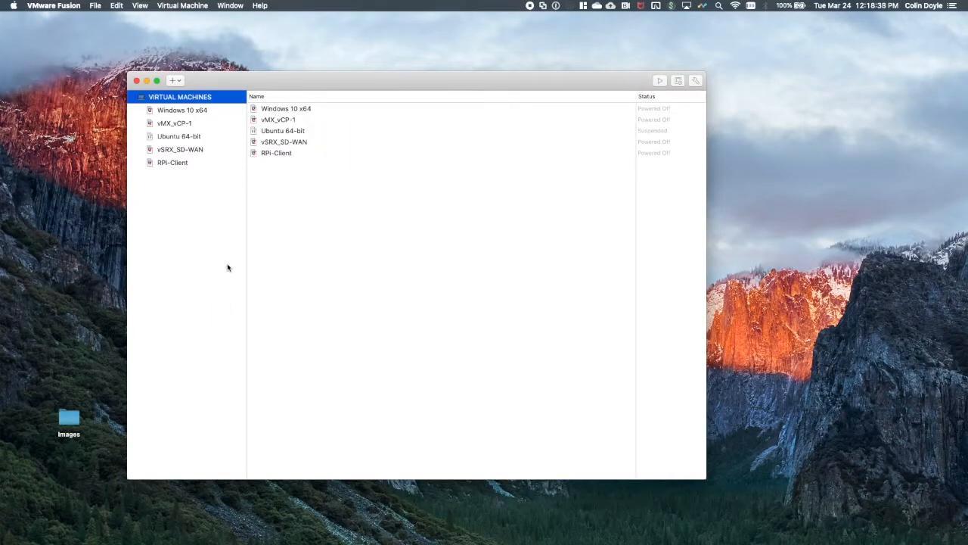
Switch to Chrome, examine the Raspbian 2019-09-30 and 2019-04-11 image entries on the osboxes page, and return to VMware Fusion.
key(ctrl+Left)
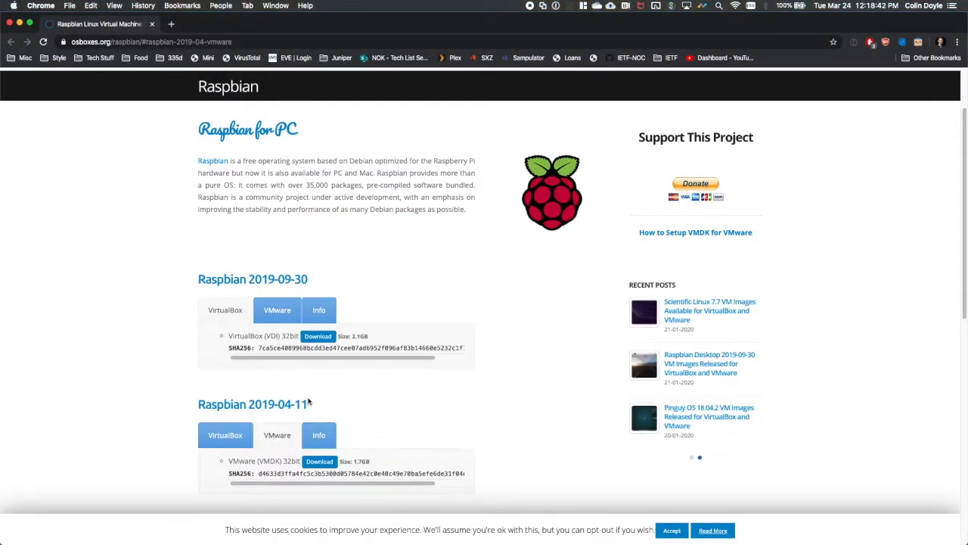
scroll(355, 394, down, 1)
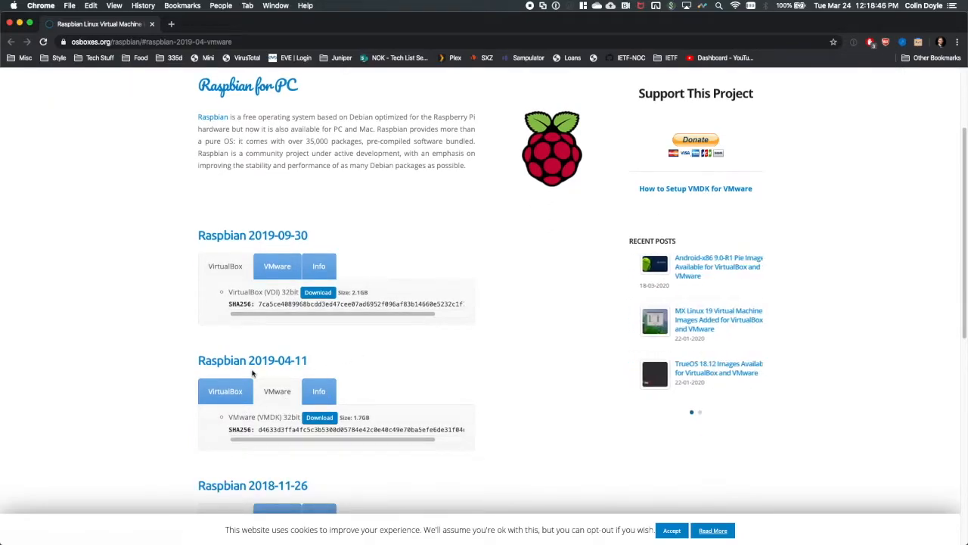
drag(314, 361, 248, 362)
drag(248, 235, 306, 235)
drag(310, 363, 248, 361)
click(248, 361)
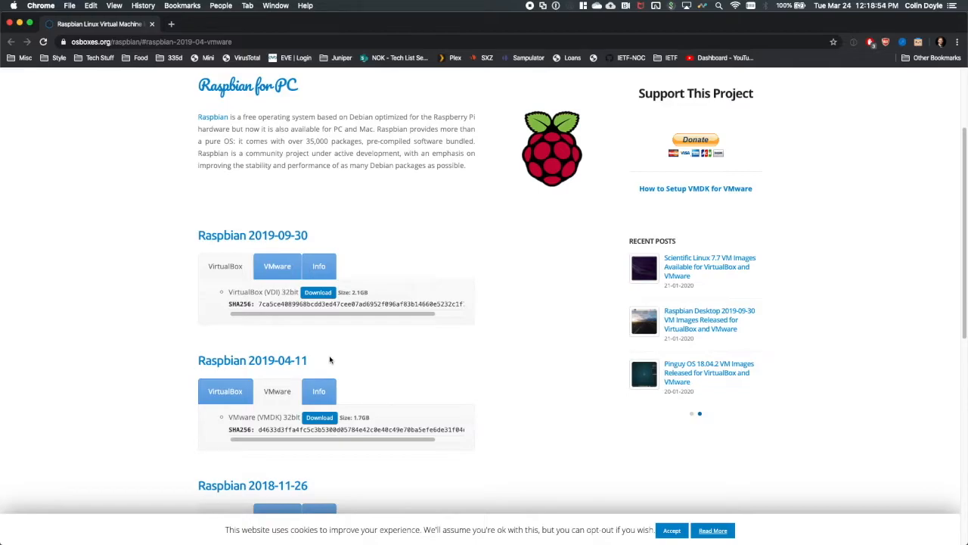
key(ctrl+Right)
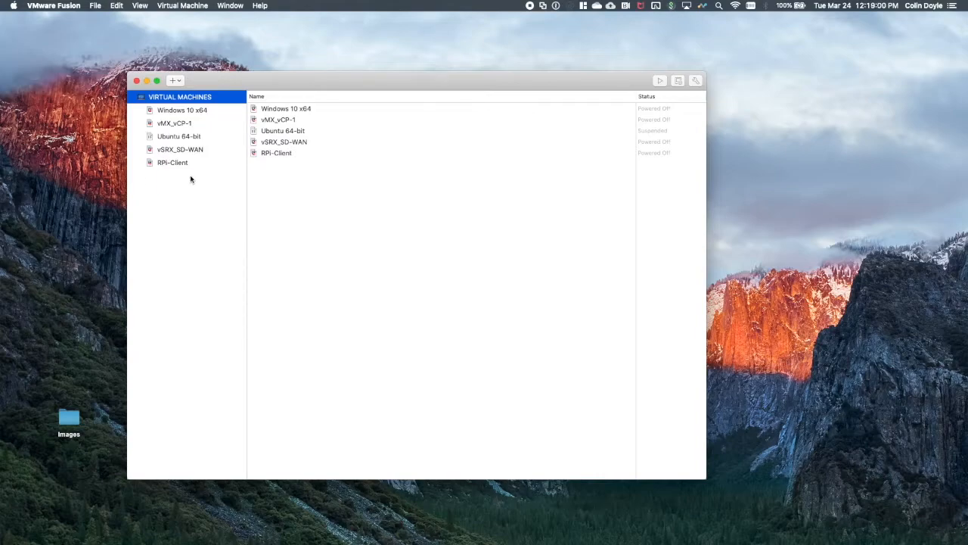
Start a new custom virtual machine using the Linux option Other Linux 4.x or later kernel and Legacy BIOS firmware.
click(178, 80)
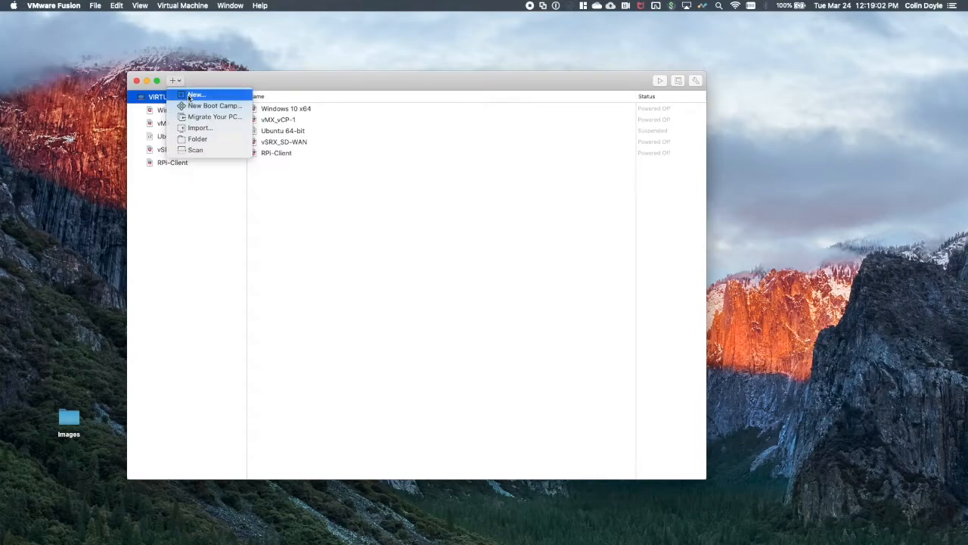
click(194, 94)
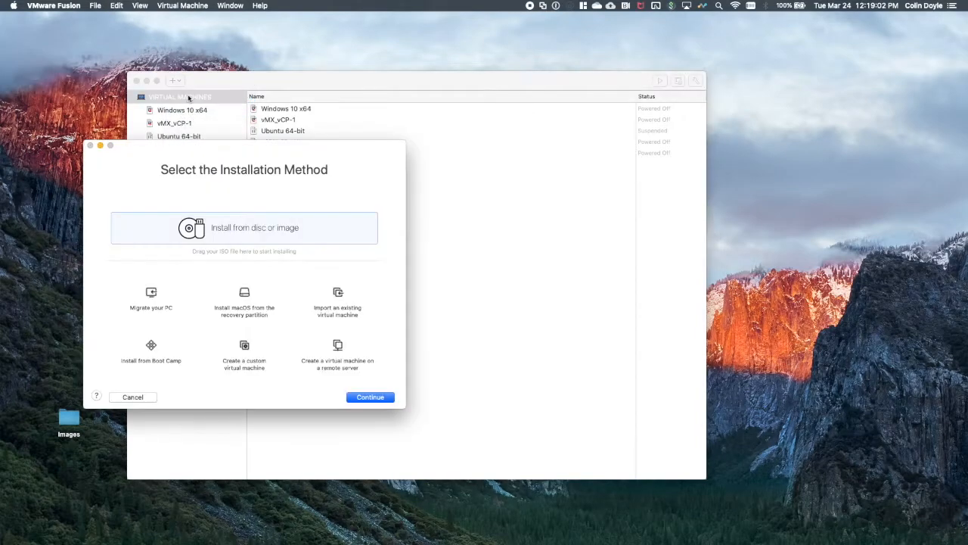
click(244, 349)
click(379, 398)
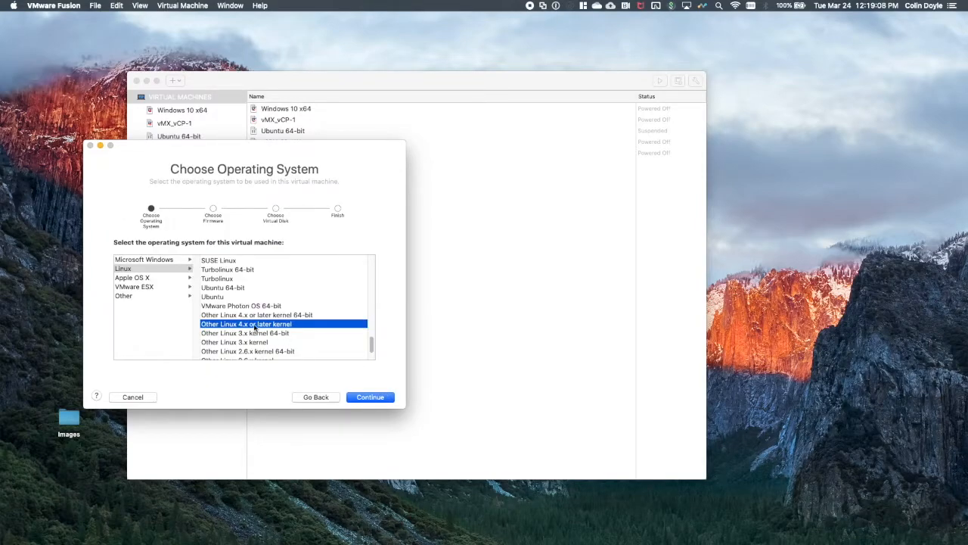
click(371, 397)
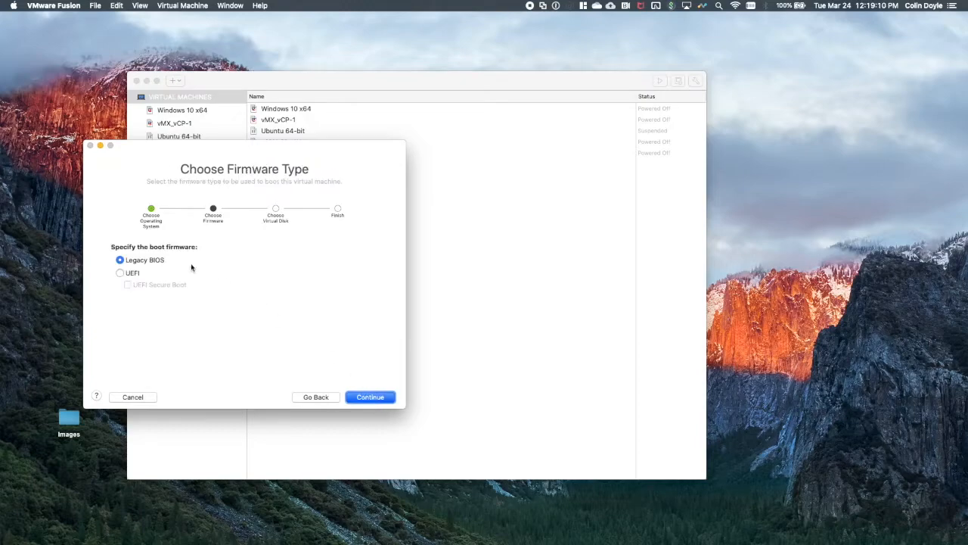
click(369, 397)
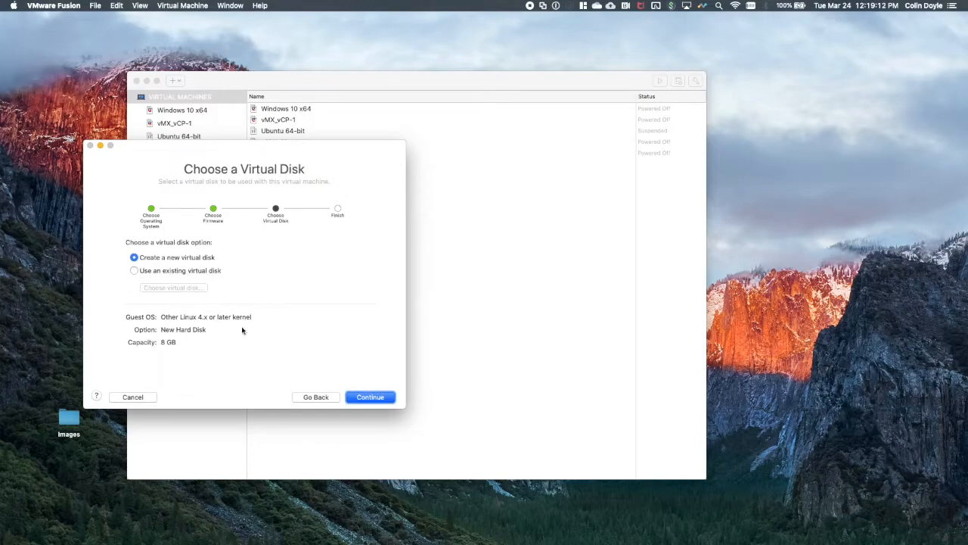
click(186, 272)
click(191, 288)
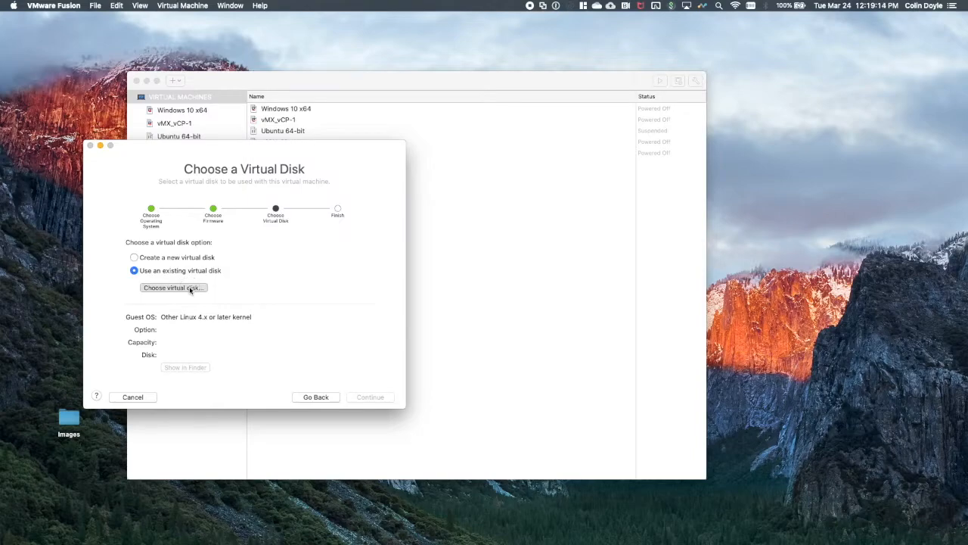
click(44, 217)
scroll(124, 232, up, 5)
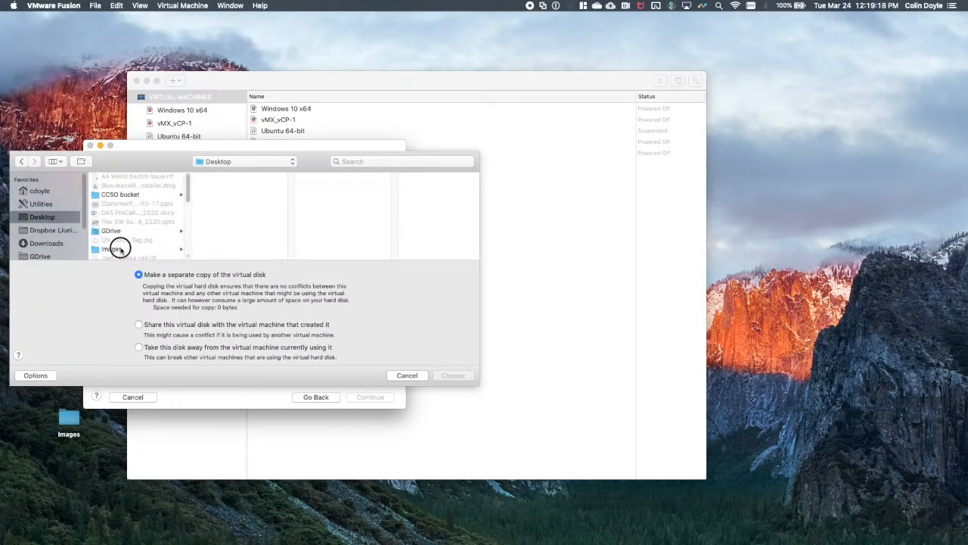
click(119, 249)
click(212, 212)
click(338, 177)
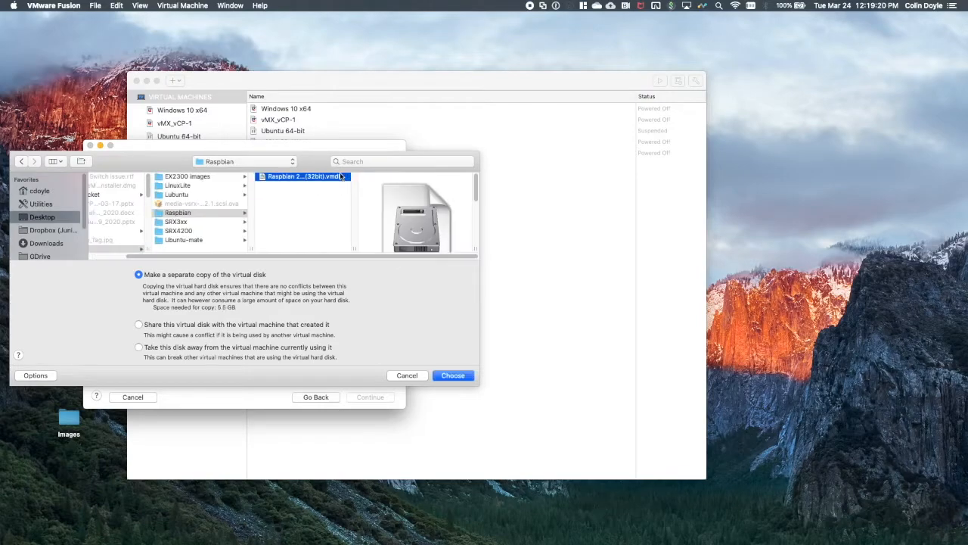
click(453, 375)
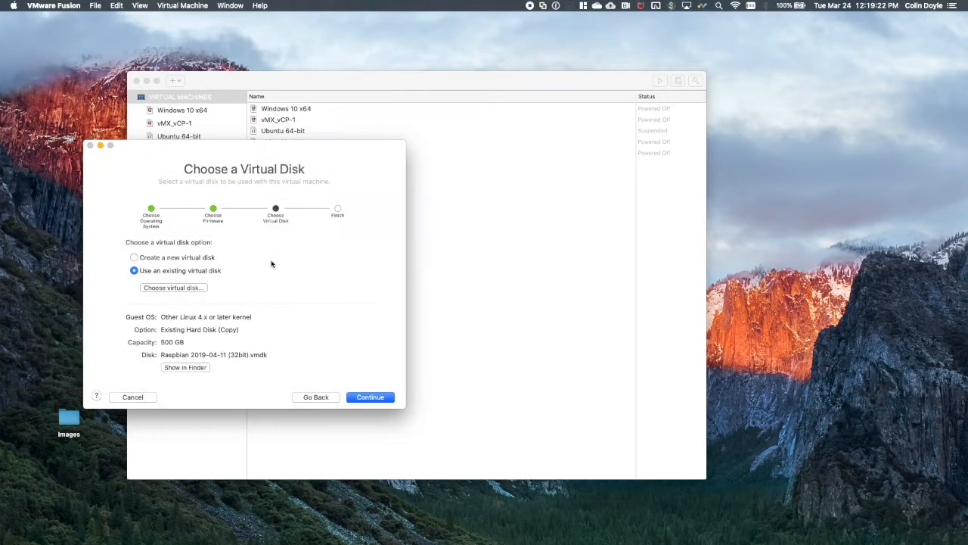
click(370, 398)
Finish and save the virtual machine as RPi-WAN in the Virtual Machines folder, and power it off once it starts.
click(371, 397)
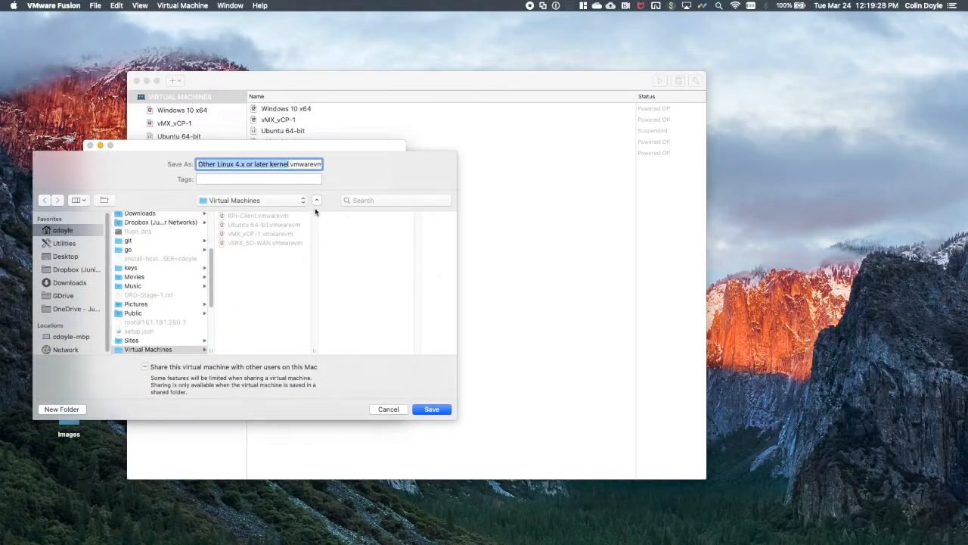
text(RPi-WAN)
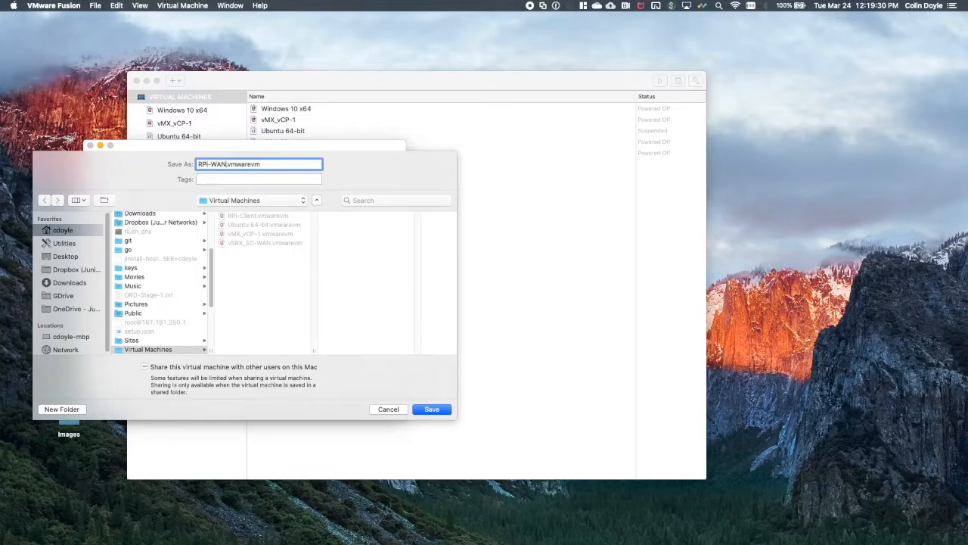
click(426, 412)
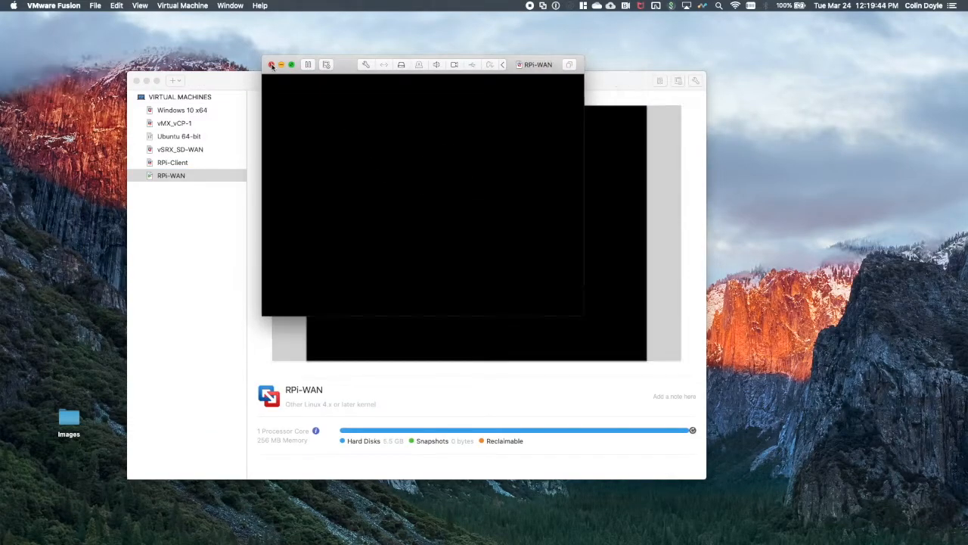
click(271, 66)
click(530, 127)
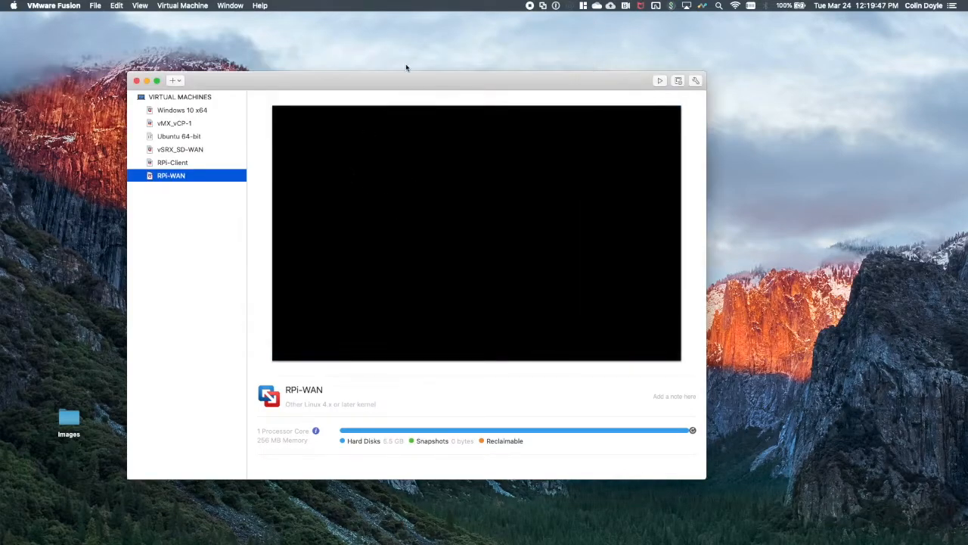
Set the RPi-WAN virtual machine's memory to 1024 MB in its processor and memory settings.
right_click(183, 177)
click(208, 198)
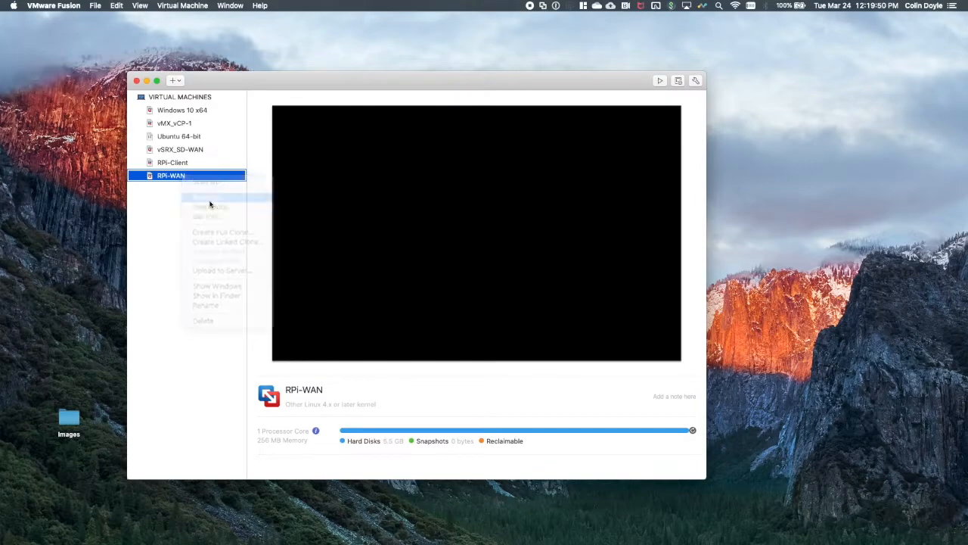
click(481, 218)
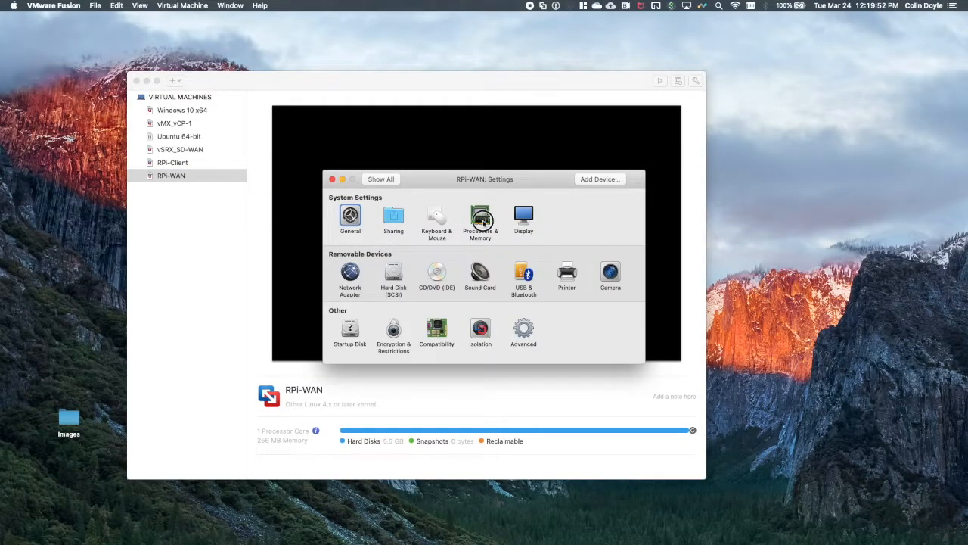
drag(407, 260, 439, 260)
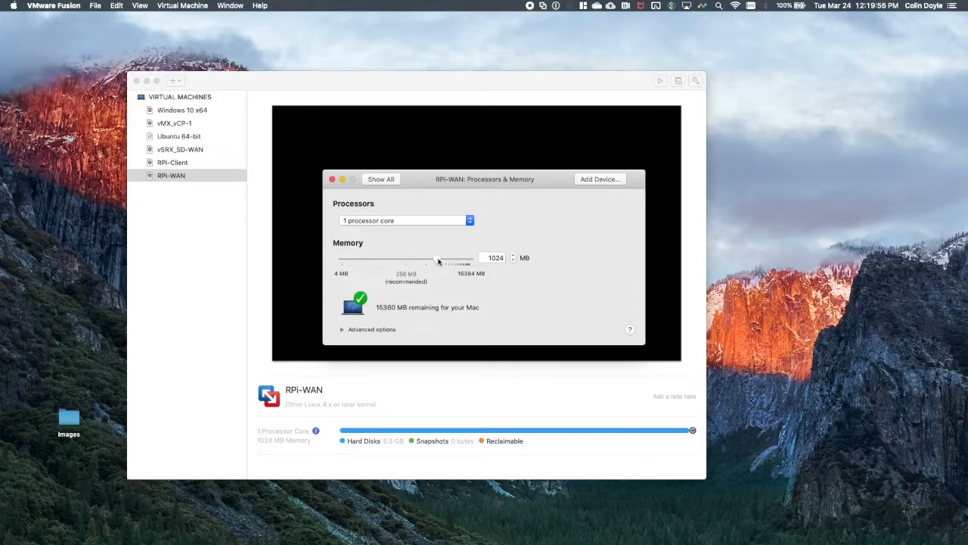
Connect the RPi-WAN virtual machine's existing network adapter to the custom network WAN-0_bridge.
click(376, 180)
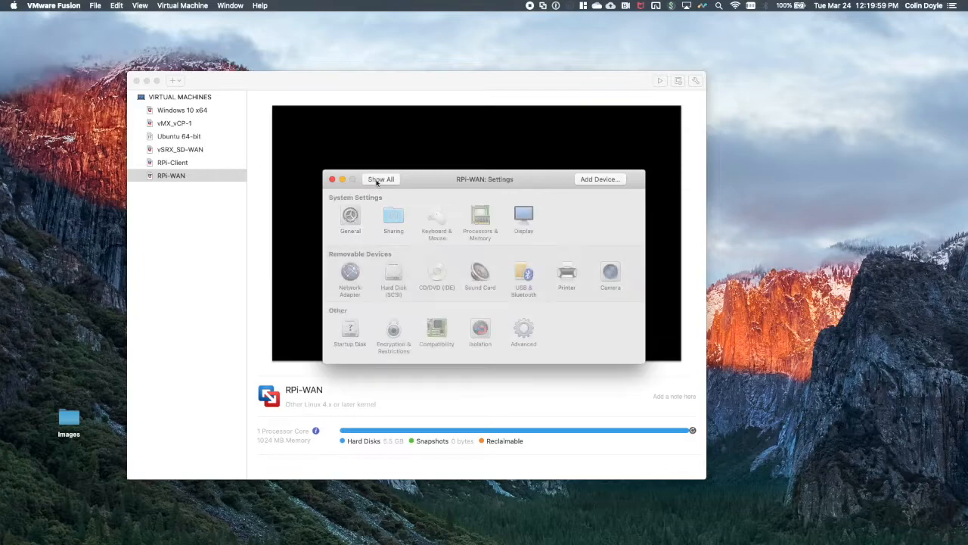
click(350, 273)
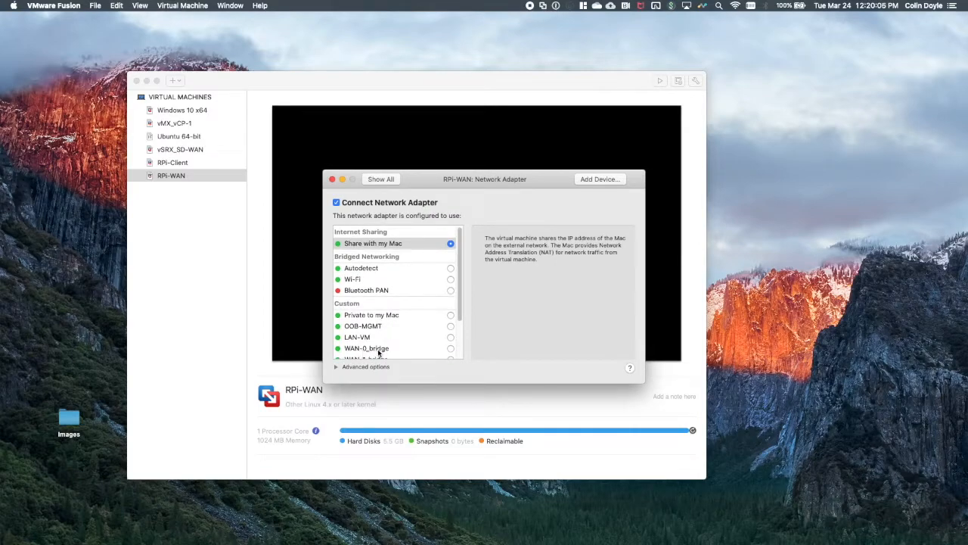
click(451, 349)
Add a second network adapter to the virtual machine and connect it to the custom network WAN-1_bridge.
click(590, 179)
click(369, 238)
click(615, 321)
scroll(419, 319, down, 1)
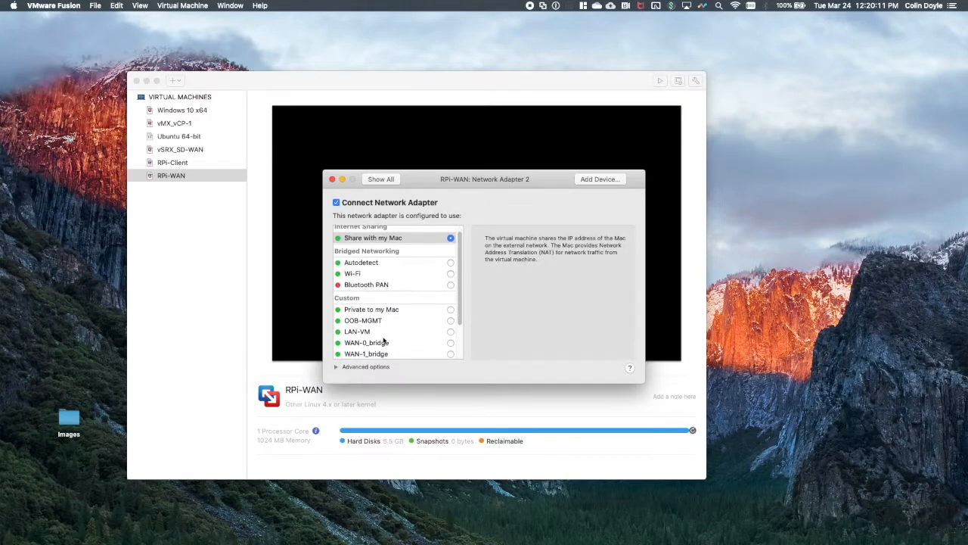
click(450, 353)
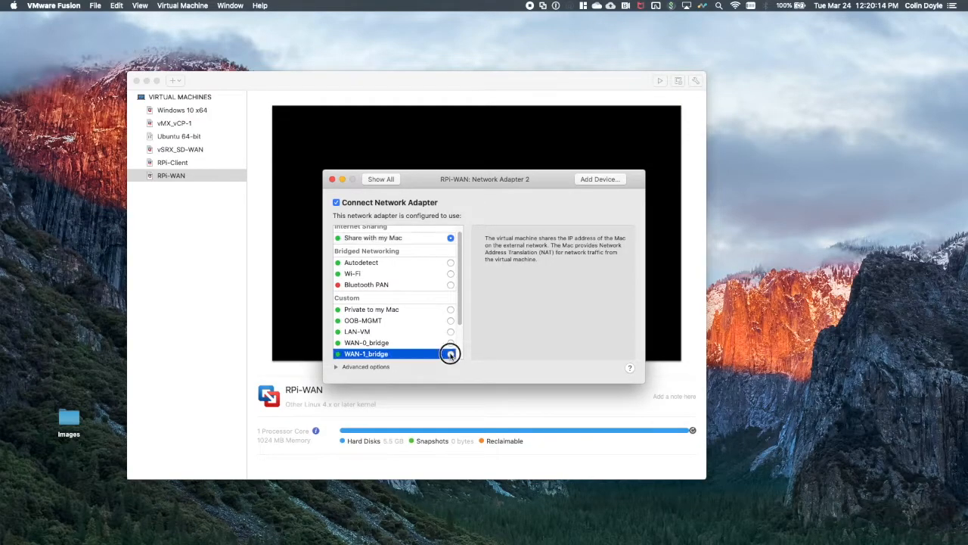
Add a third network adapter to the virtual machine and connect it to the custom network WAN-0.
click(596, 179)
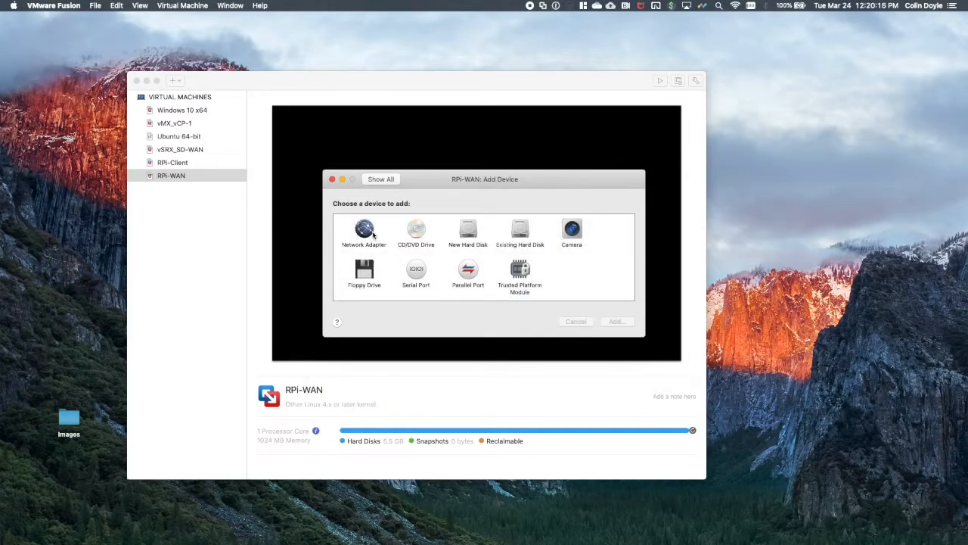
click(365, 233)
click(617, 322)
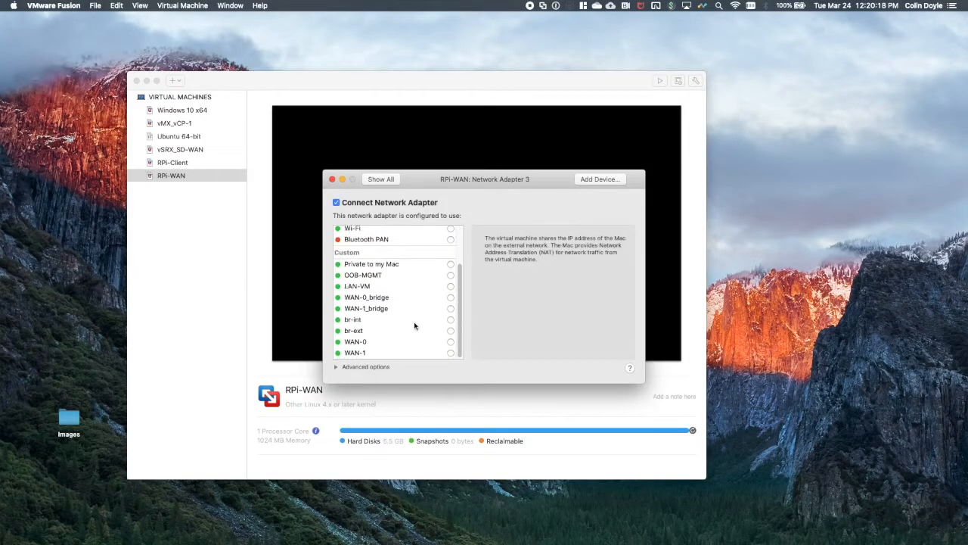
click(450, 341)
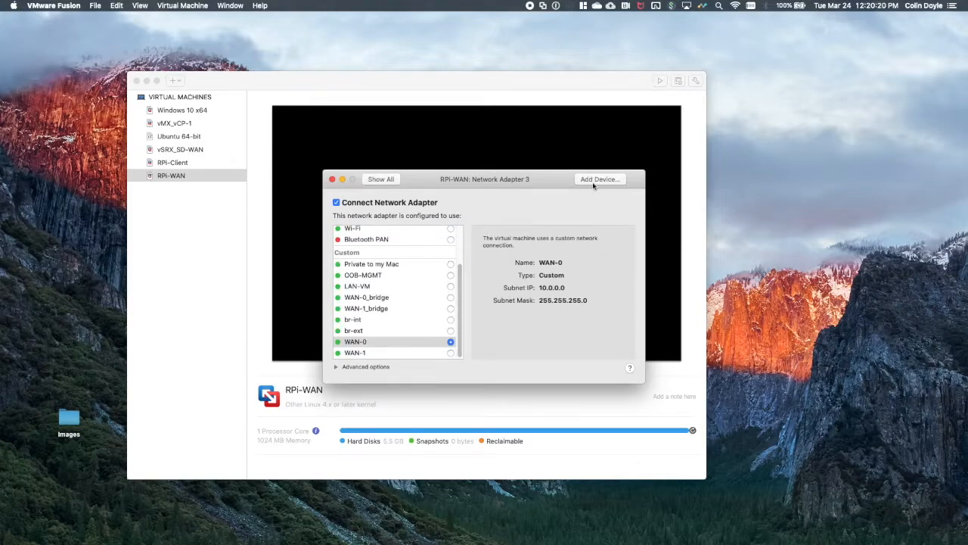
Add a fourth network adapter connected to the custom network WAN-1 and close the virtual machine settings.
click(595, 182)
click(368, 233)
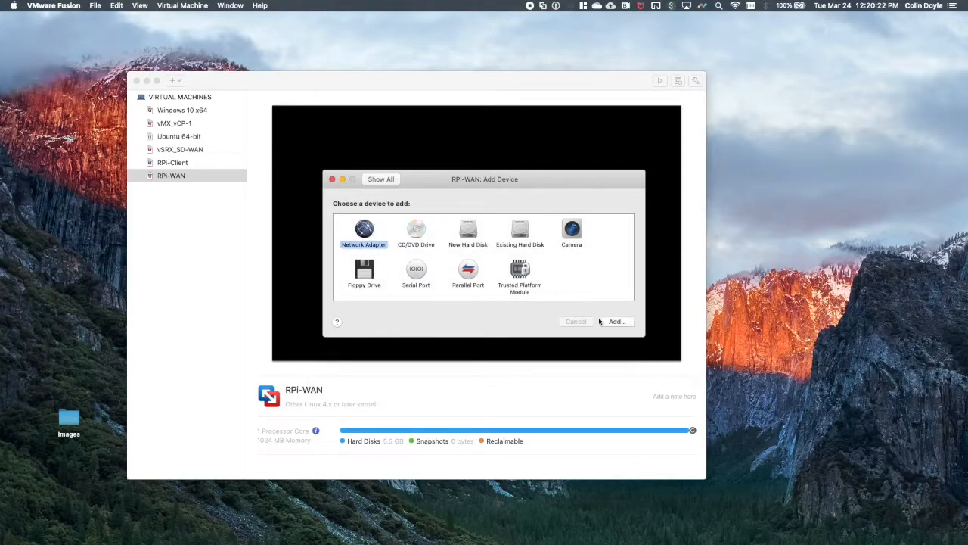
click(617, 321)
scroll(409, 303, down, 3)
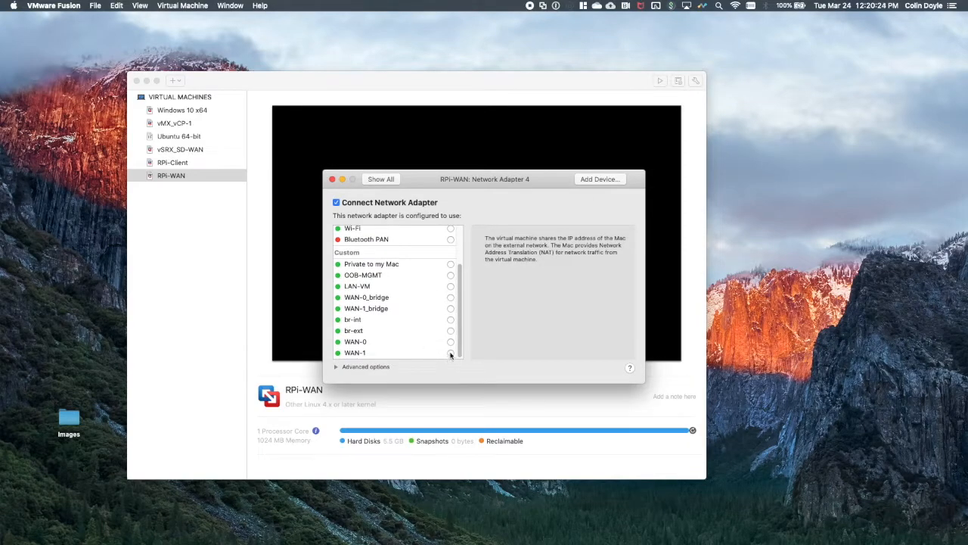
click(450, 353)
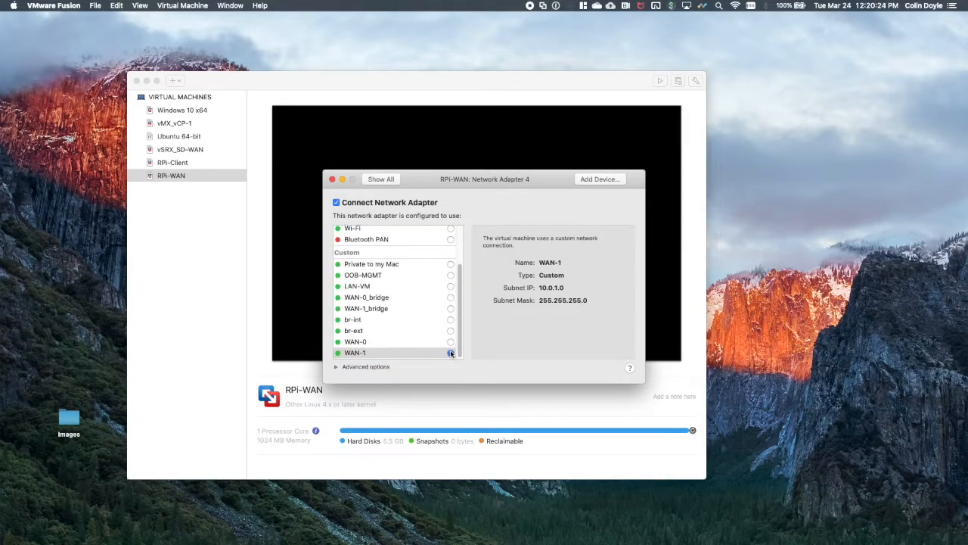
click(332, 180)
Start the RPi-WAN virtual machine and log in as pi with the account password.
click(173, 176)
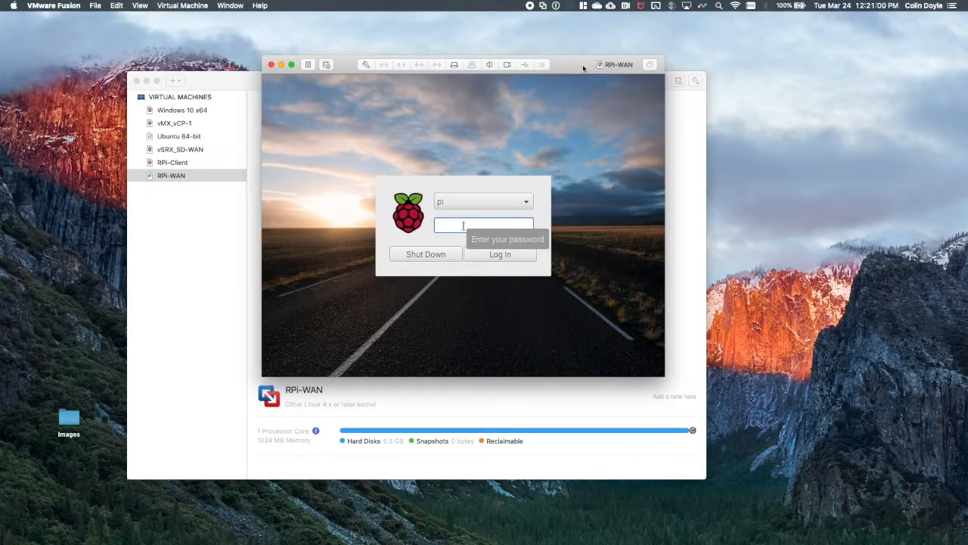
text(r)
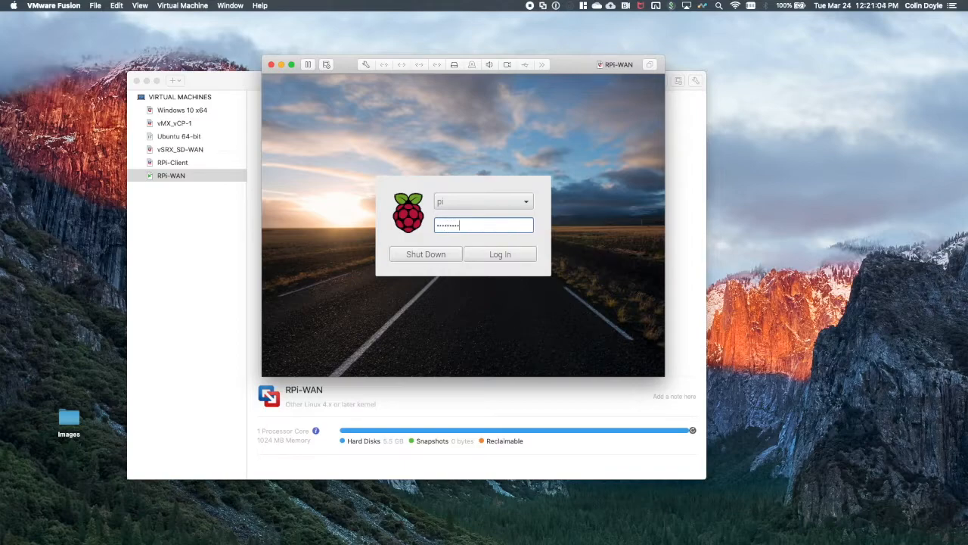
key(Return)
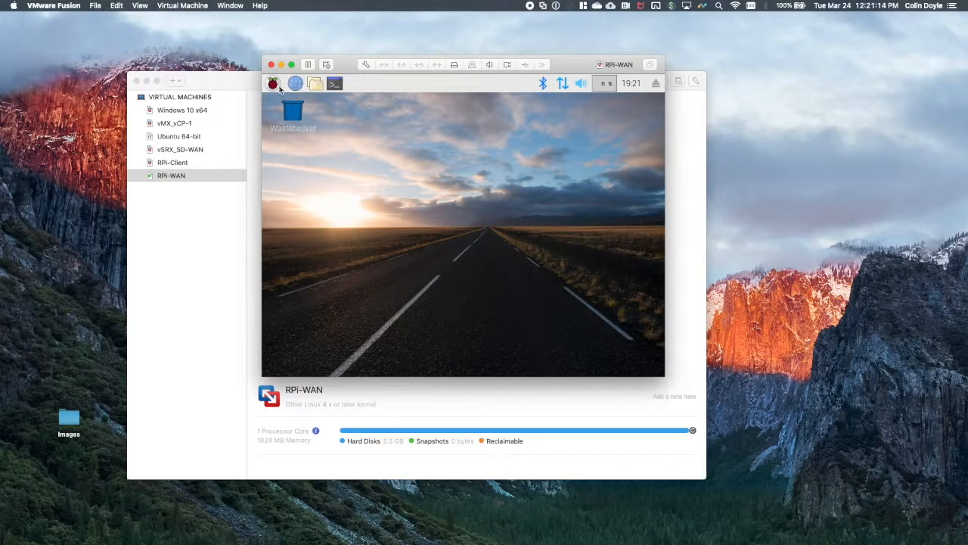
Open the Raspberry Pi Configuration tool on the virtual machine's desktop.
click(277, 87)
mouse_move(335, 279)
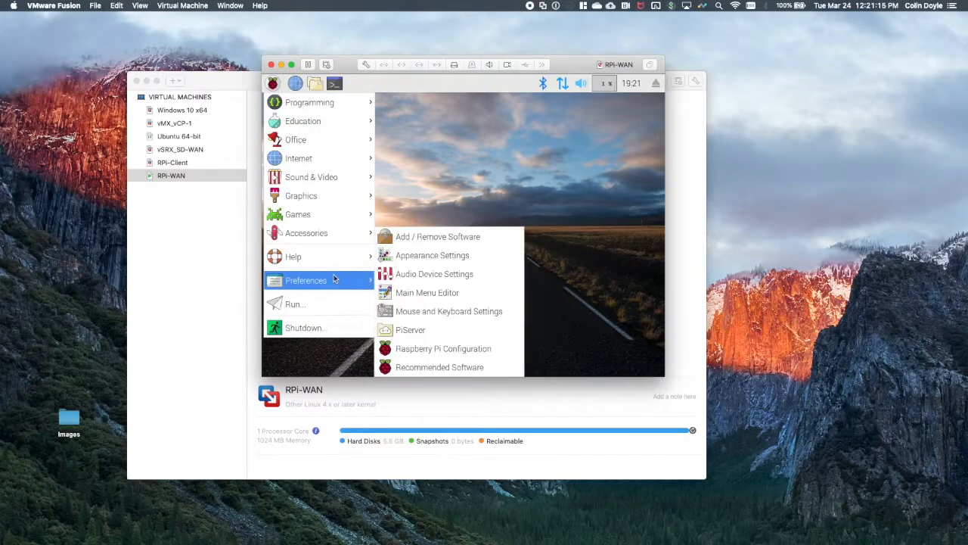
click(431, 353)
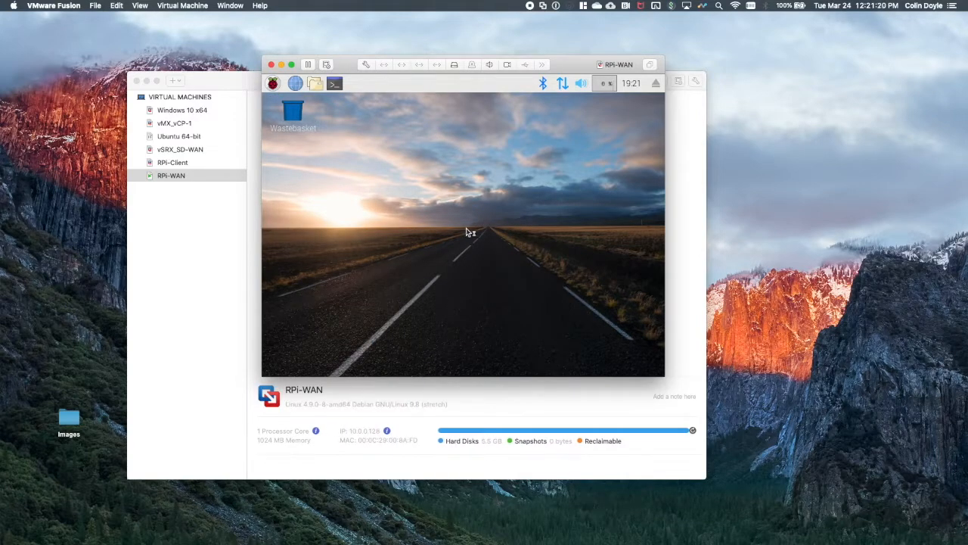
click(274, 85)
mouse_move(331, 279)
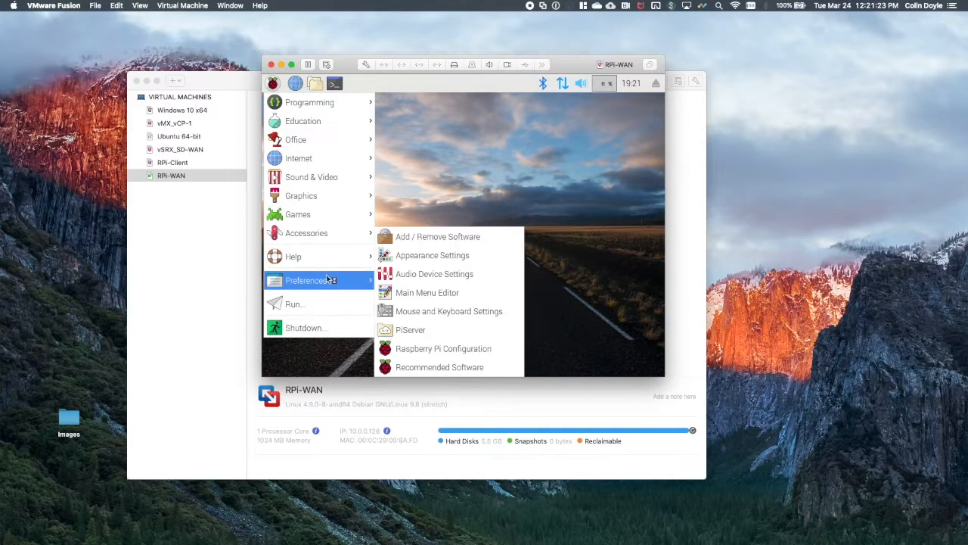
click(454, 351)
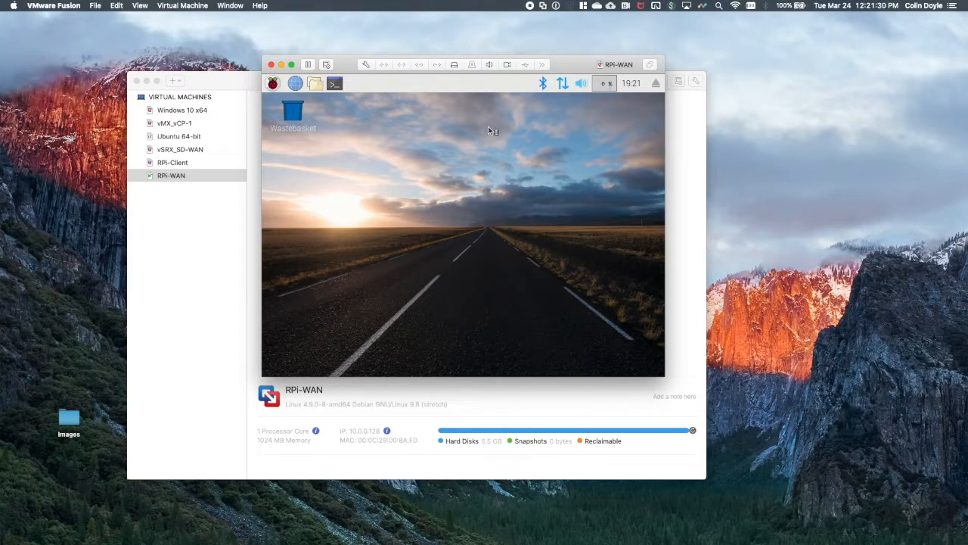
click(303, 107)
click(454, 153)
click(273, 83)
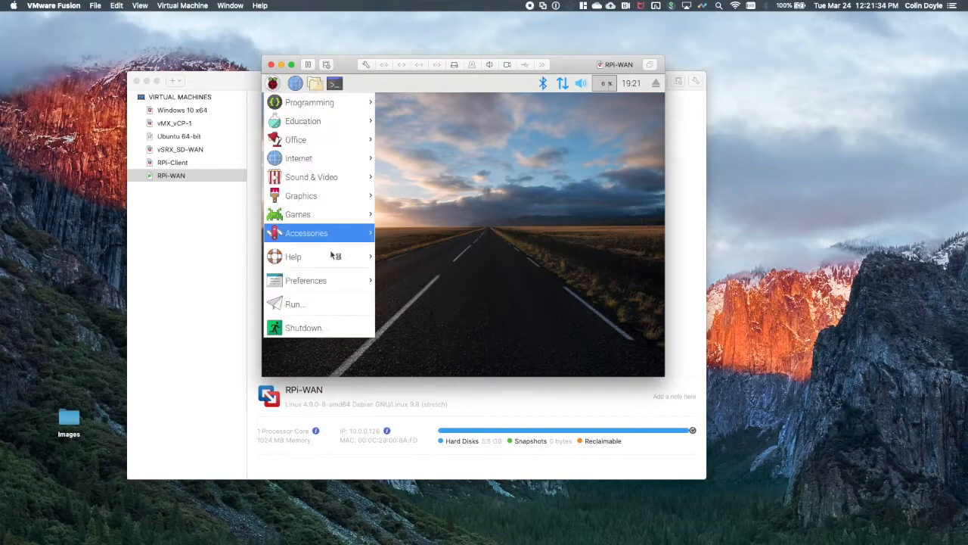
click(427, 351)
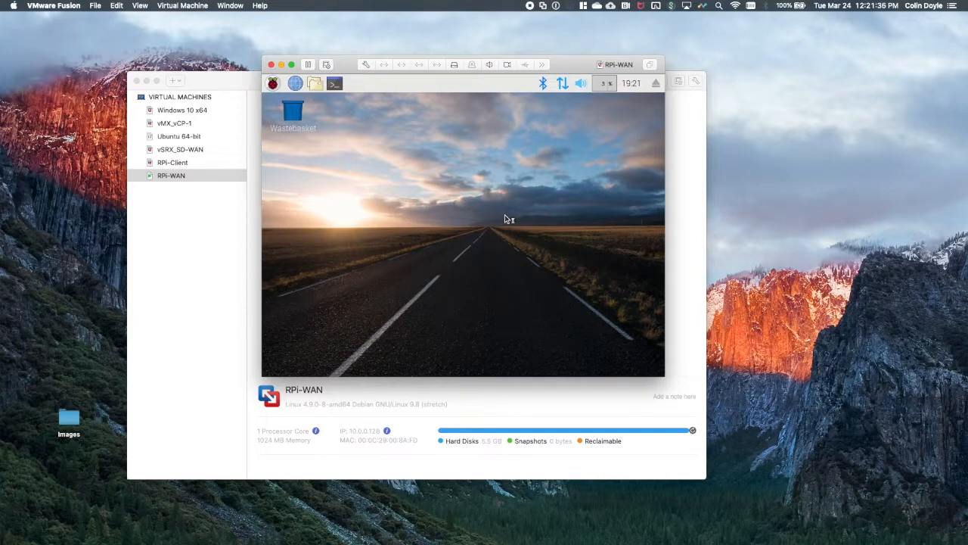
drag(426, 166, 584, 319)
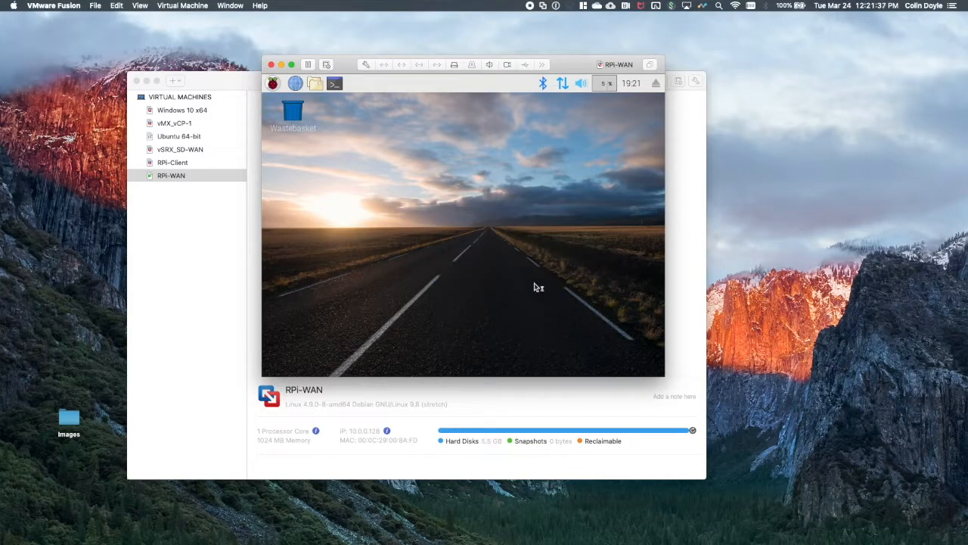
right_click(426, 179)
click(409, 176)
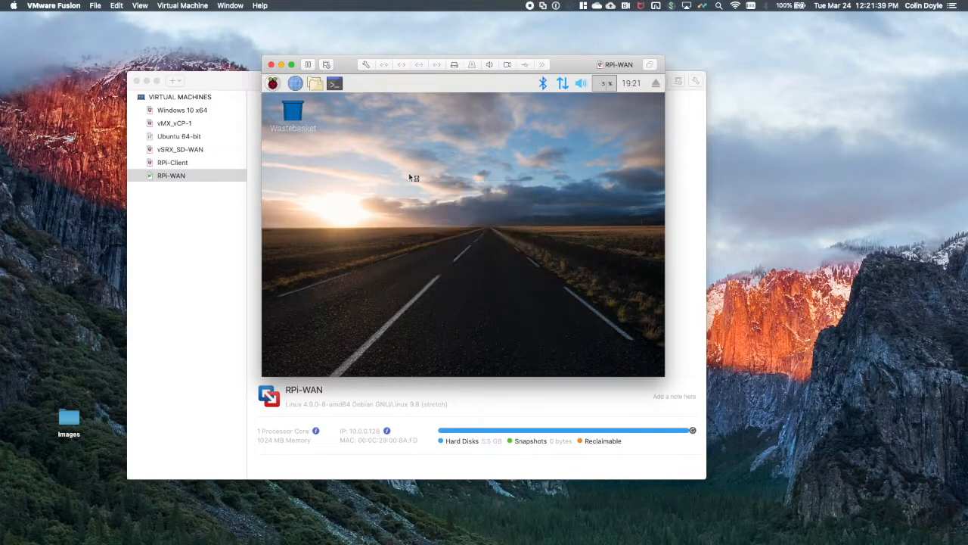
click(334, 85)
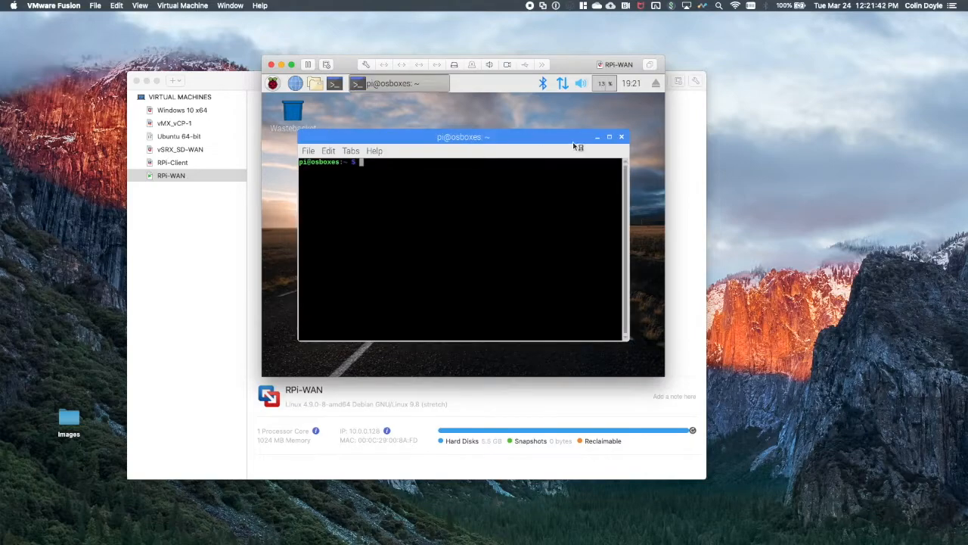
click(621, 137)
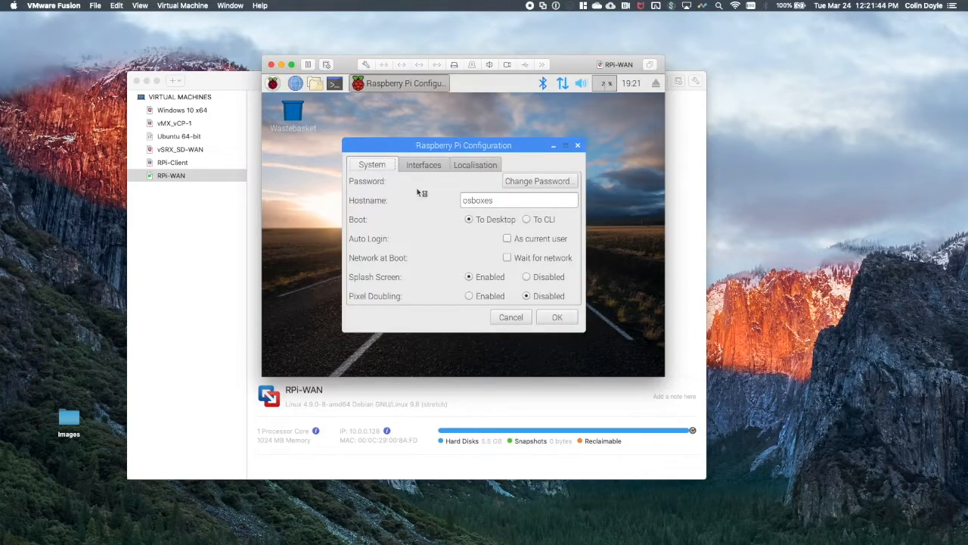
Set the Raspberry Pi hostname to RPI and enter a new account password for the password change.
double_click(493, 198)
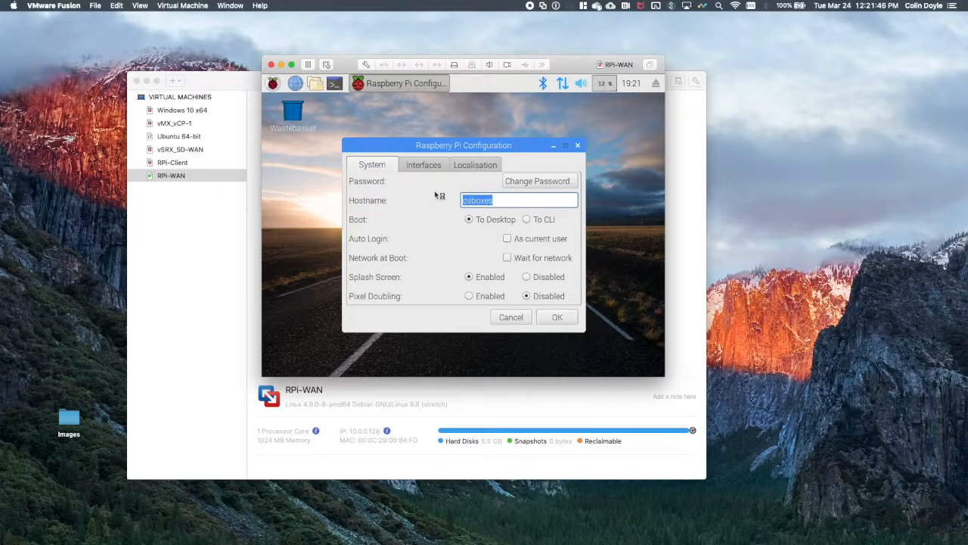
text(RPI)
click(523, 182)
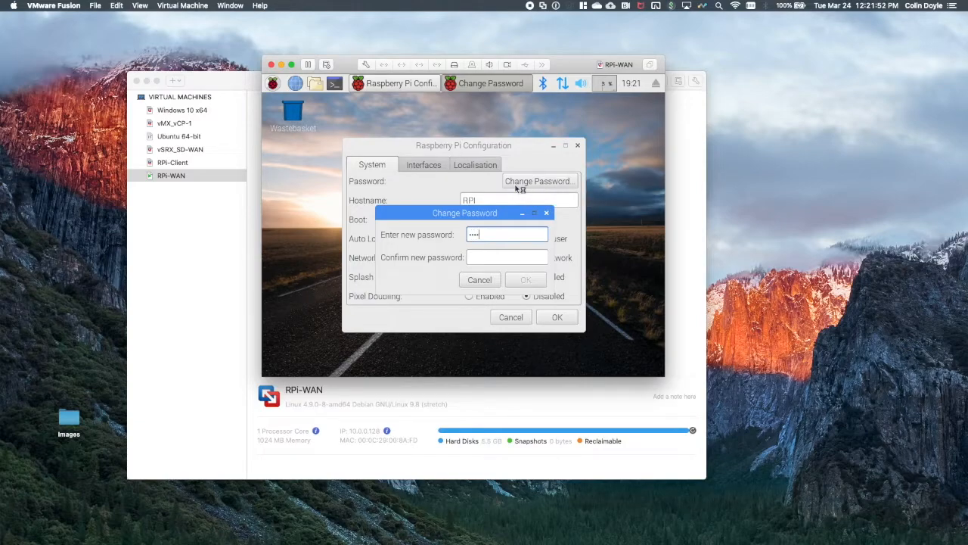
key(Tab)
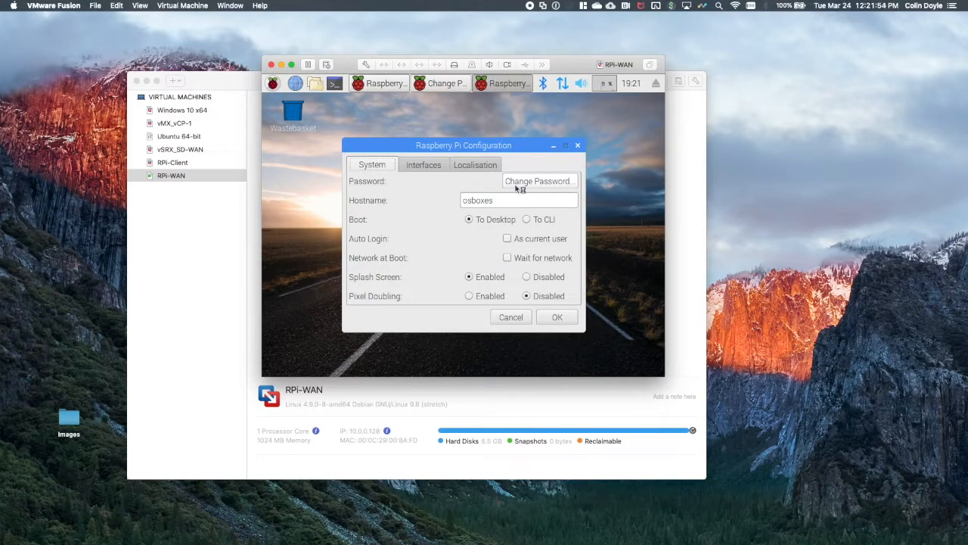
click(518, 183)
click(546, 213)
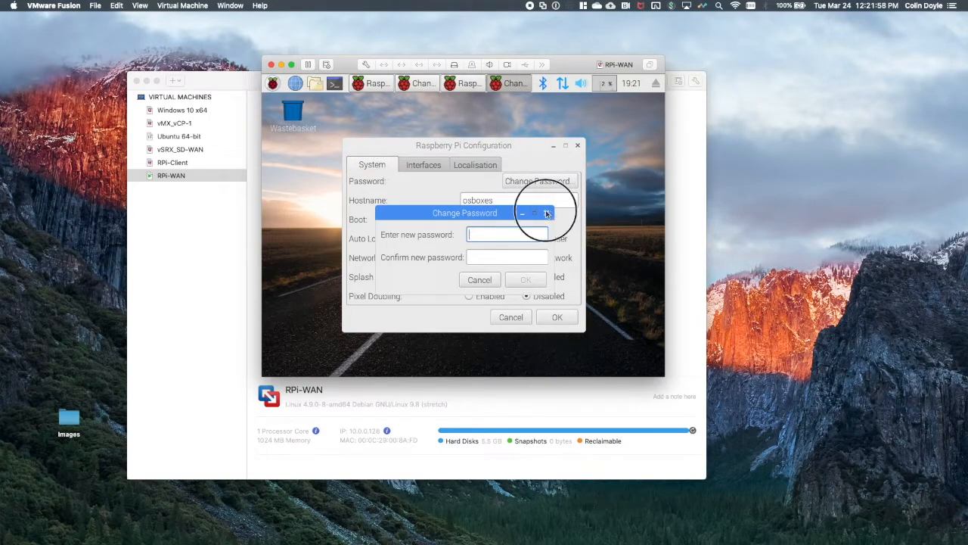
click(522, 145)
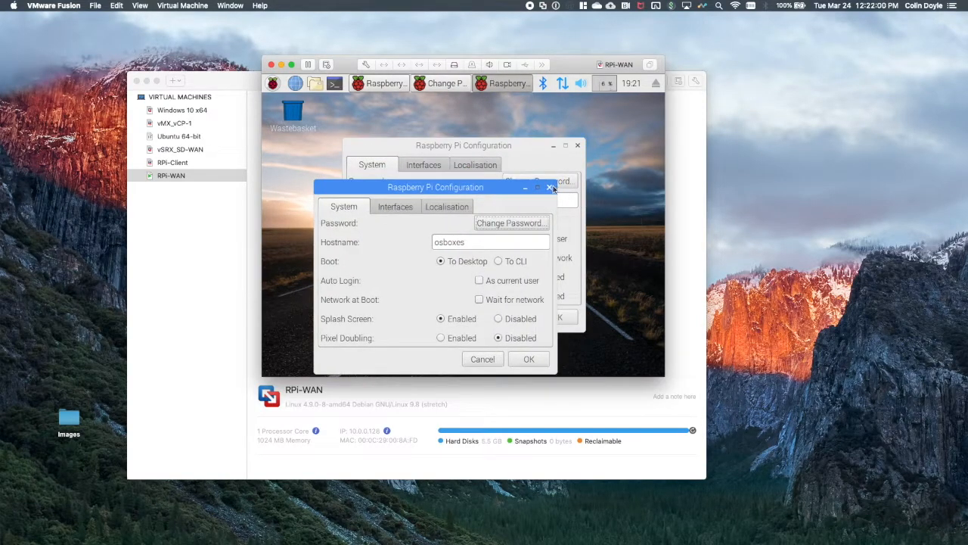
click(491, 357)
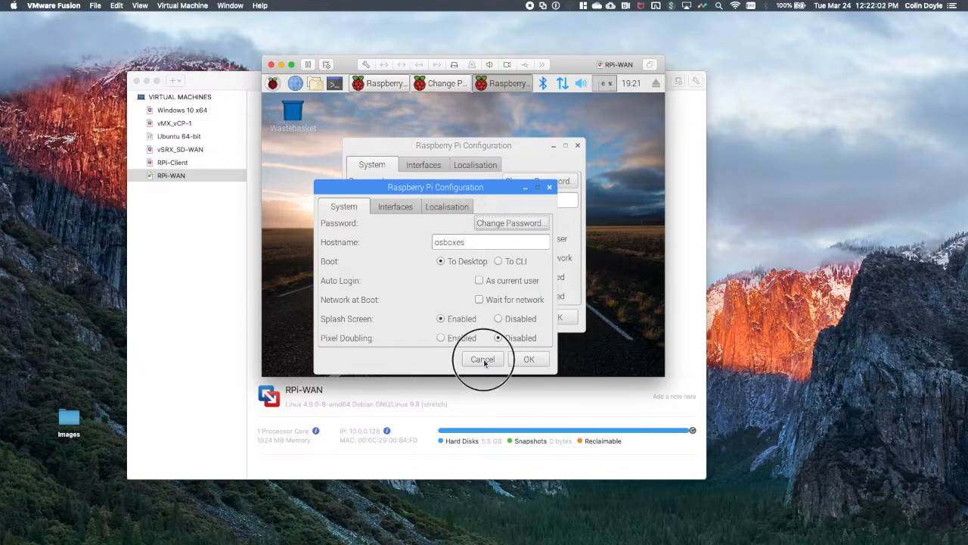
drag(532, 147, 540, 126)
Re-enter the new account password as confirmation and apply the password change.
click(514, 297)
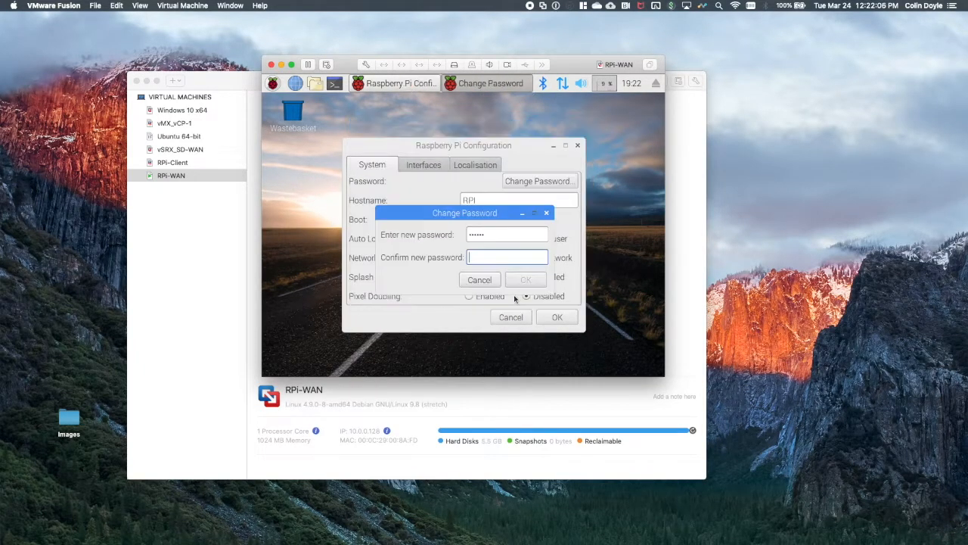
text(••)
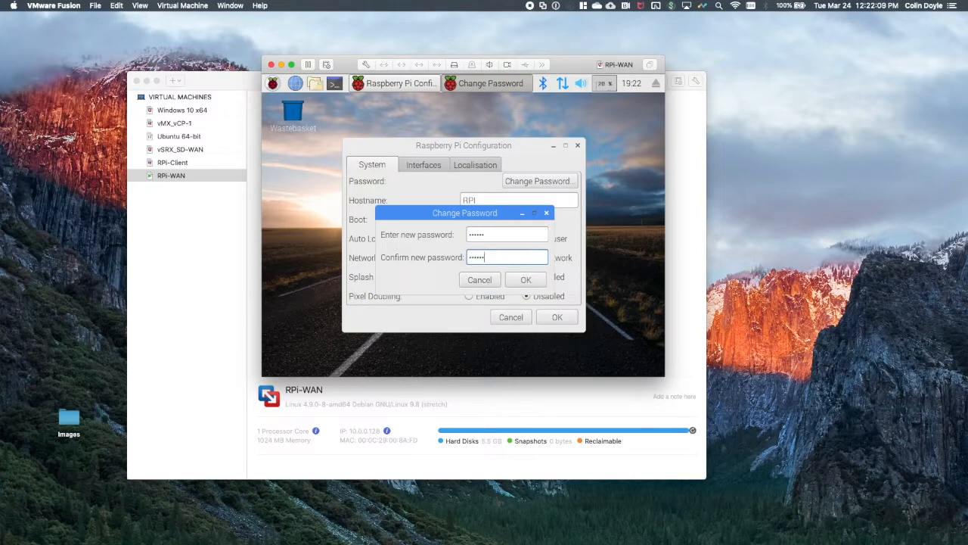
click(525, 279)
click(523, 266)
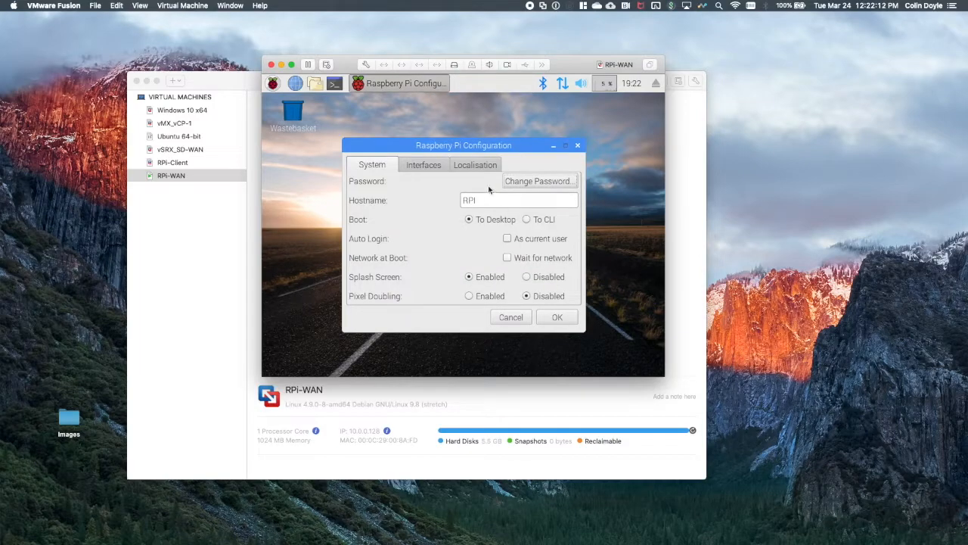
Set the Raspberry Pi's timezone area to PST8PDT in the localisation settings.
click(458, 168)
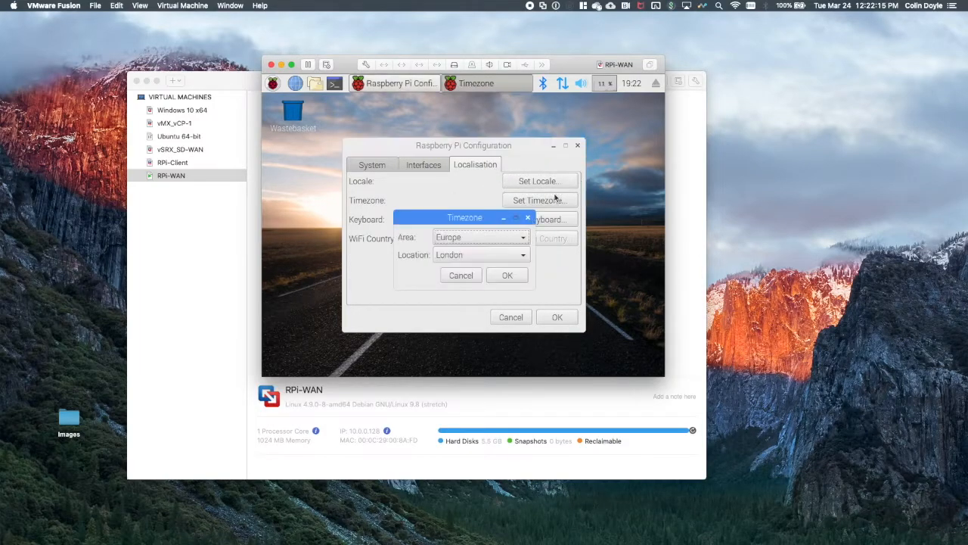
click(479, 236)
scroll(480, 310, down, 8)
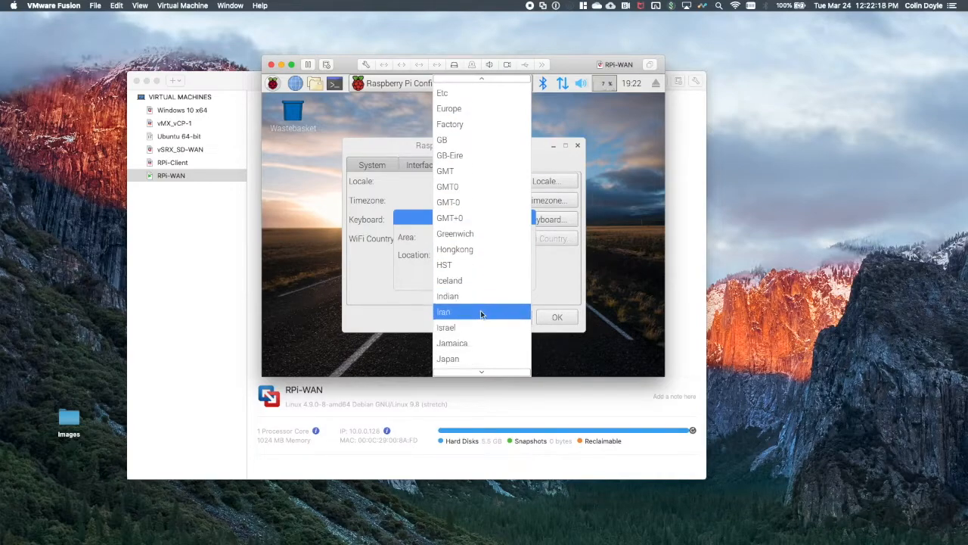
scroll(484, 341, down, 6)
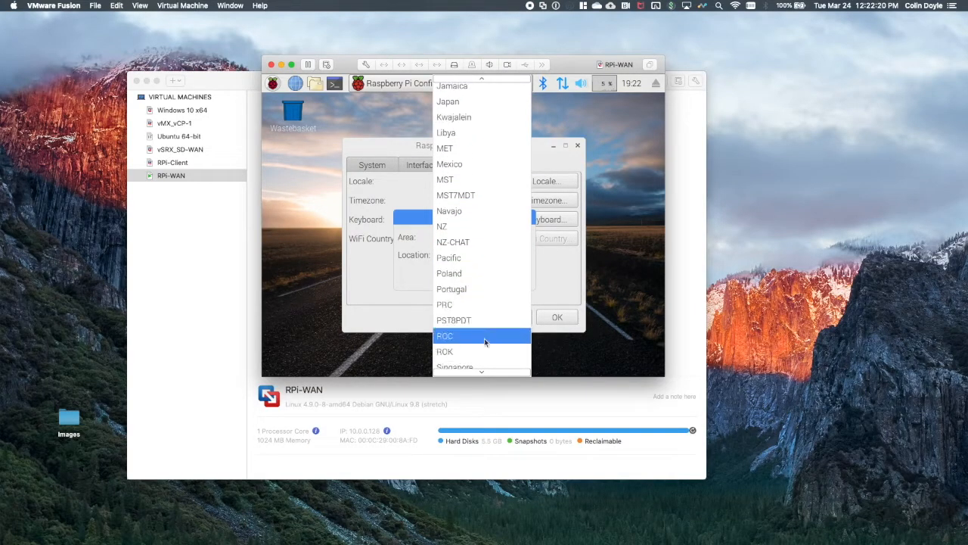
scroll(484, 342, down, 2)
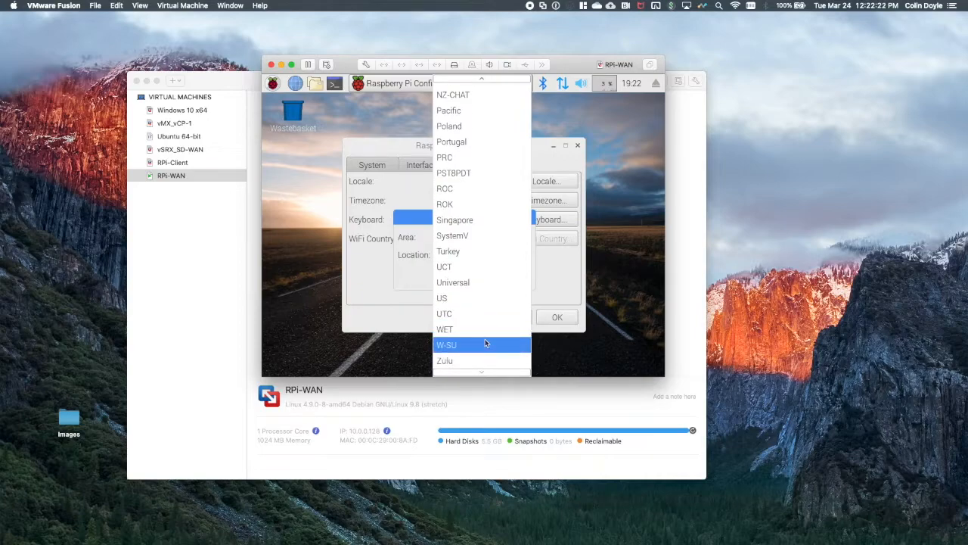
click(464, 174)
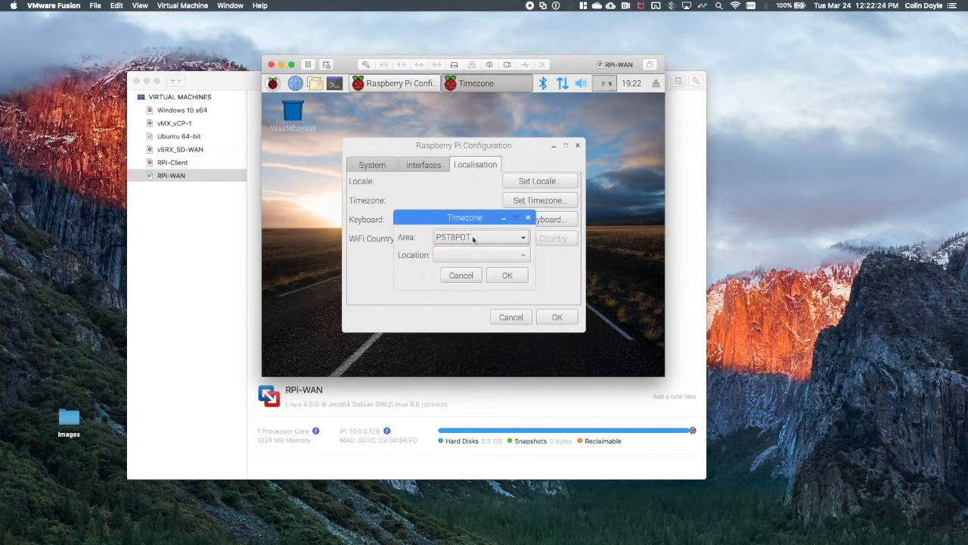
click(505, 274)
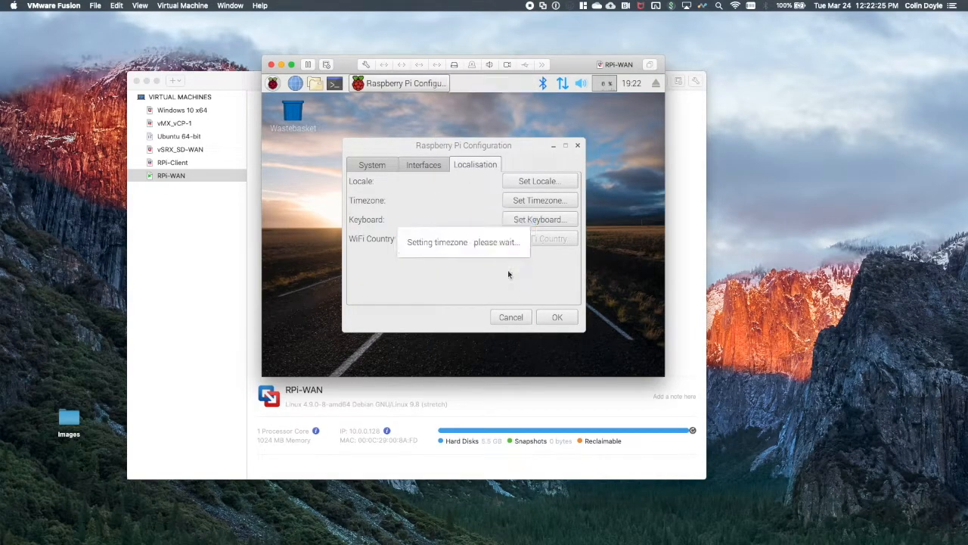
Apply the Raspberry Pi configuration, reboot the virtual machine, and log back in as pi with the account password.
click(558, 318)
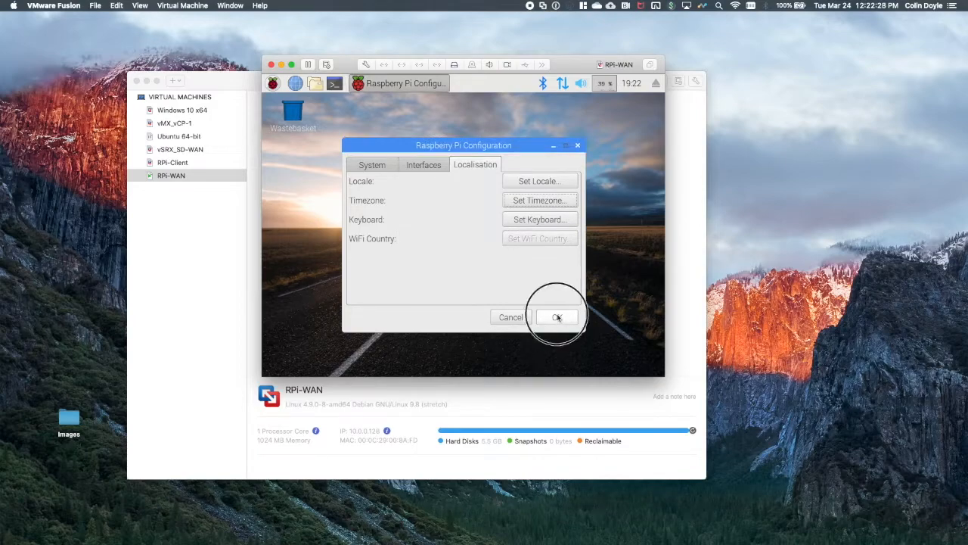
click(533, 279)
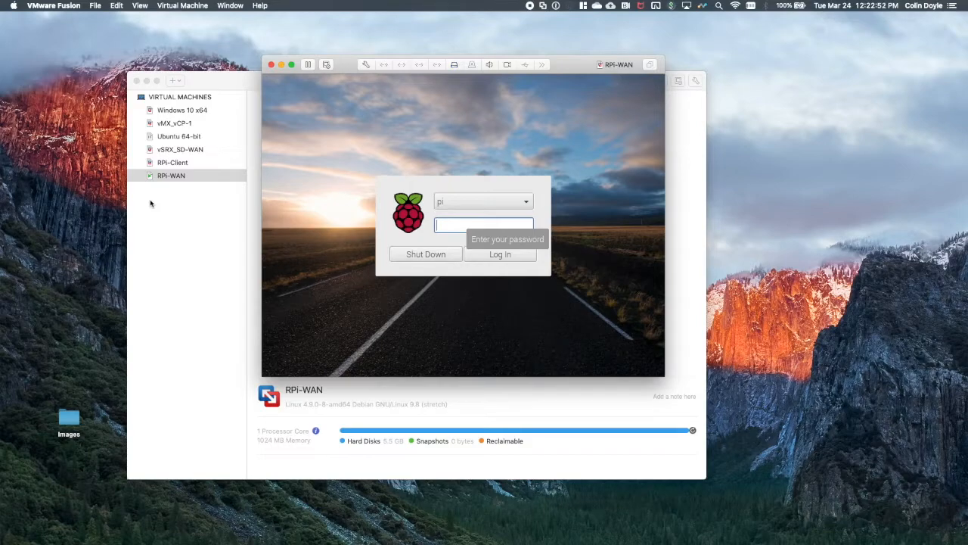
text(•••••)
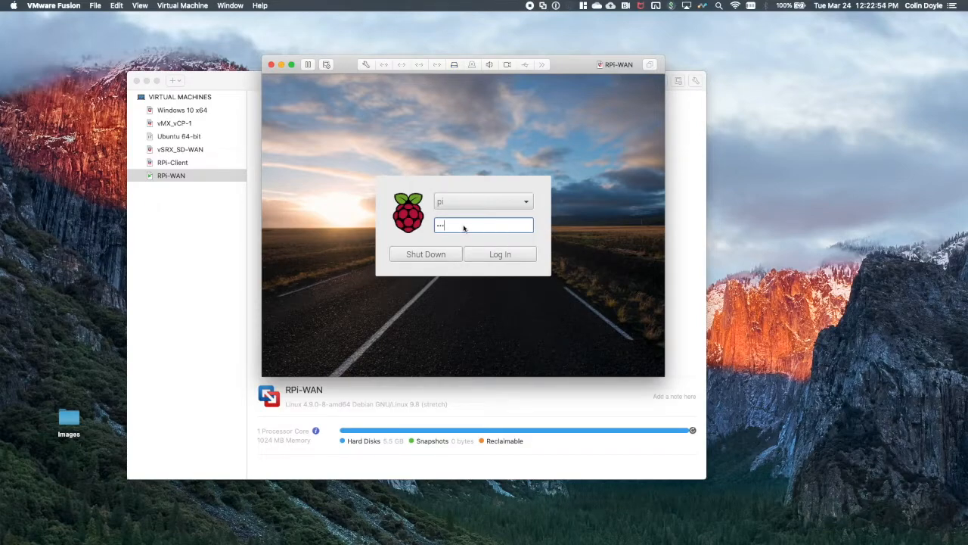
key(Return)
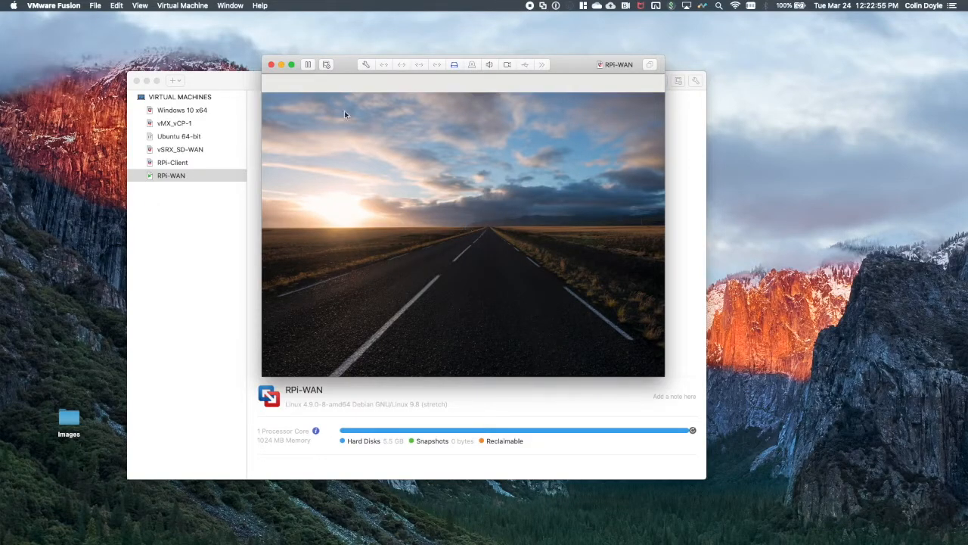
Open a terminal and open the hosts file for editing with sudo pico /etc/hosts.
click(334, 85)
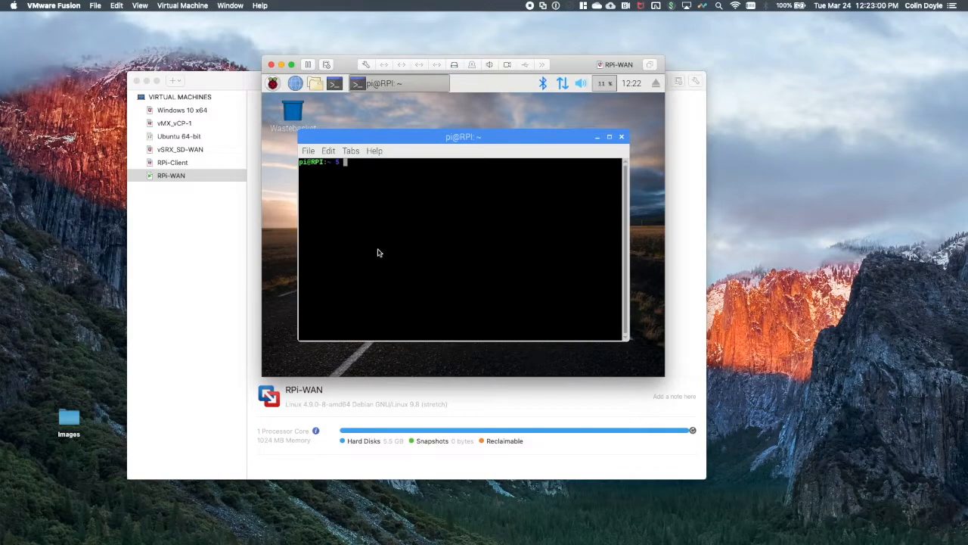
text(sudo pico /etc/hu)
text(sts)
key(Return)
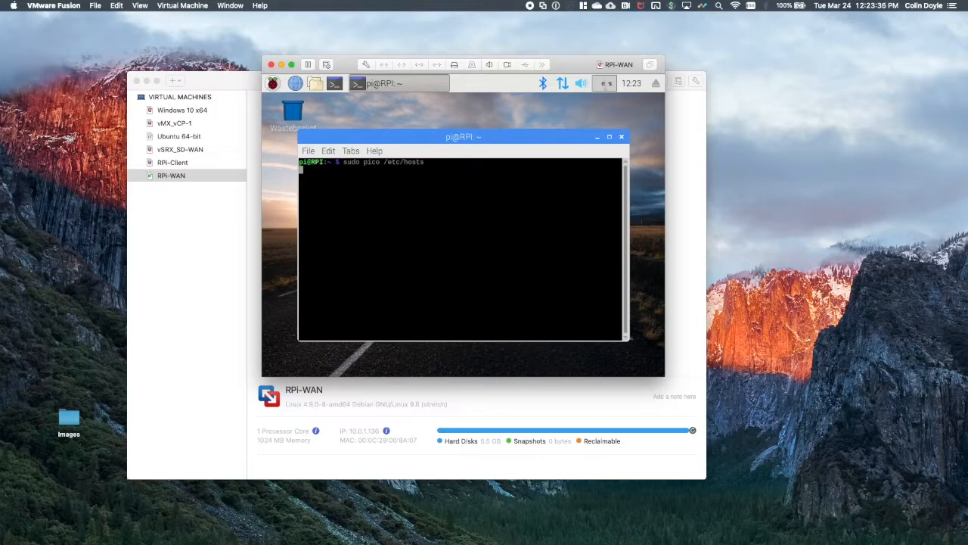
Append the hostname RPI to the 127.0.0.1 and ::1 lines and save the hosts file under the same name.
click(399, 250)
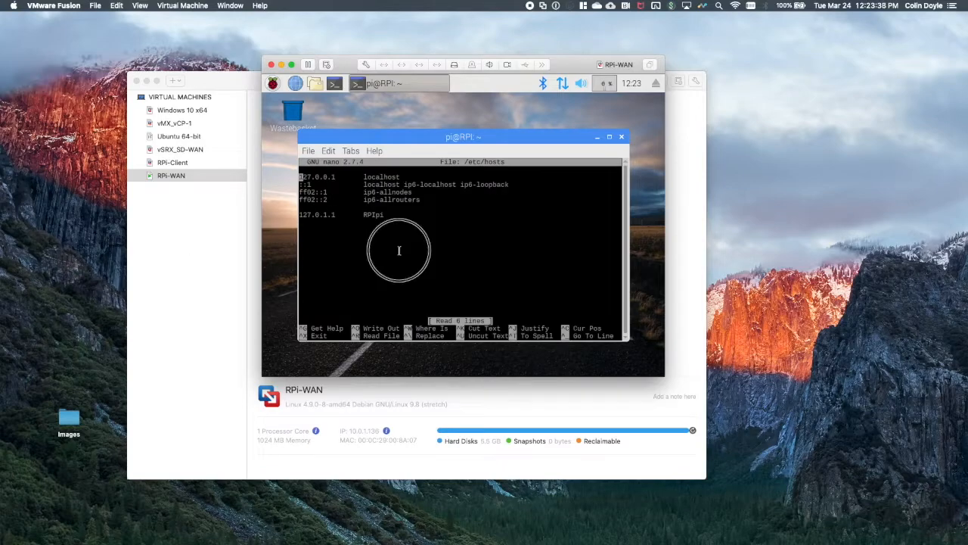
key(End)
text(RPI)
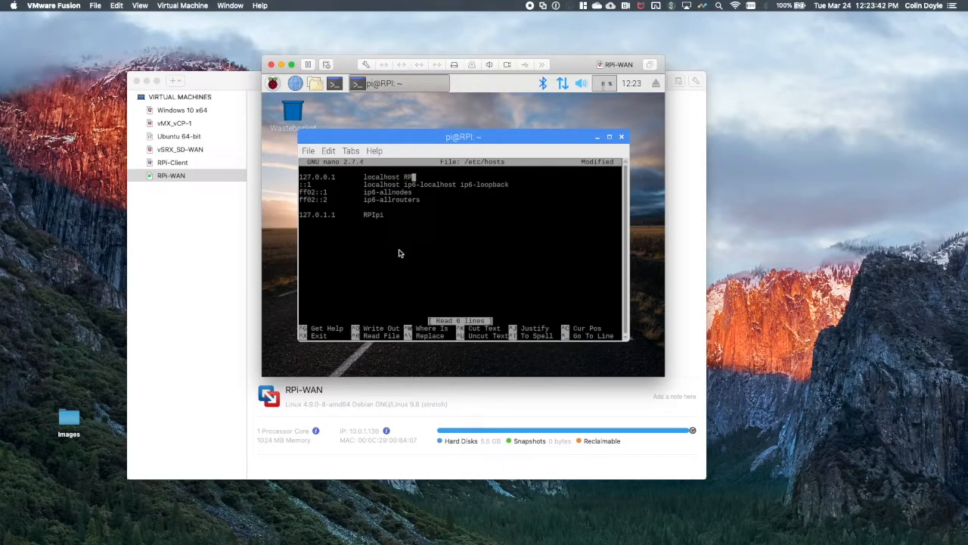
key(Down)
key(Right)
key(Right)
key(Right)
key(Right)
key(Right)
key(Right)
key(Right)
key(Right)
key(Right)
key(Right)
key(Right)
key(Right)
key(Right)
key(Right)
key(Right)
key(Right)
key(Right)
key(Right)
key(Right)
key(Right)
key(Right)
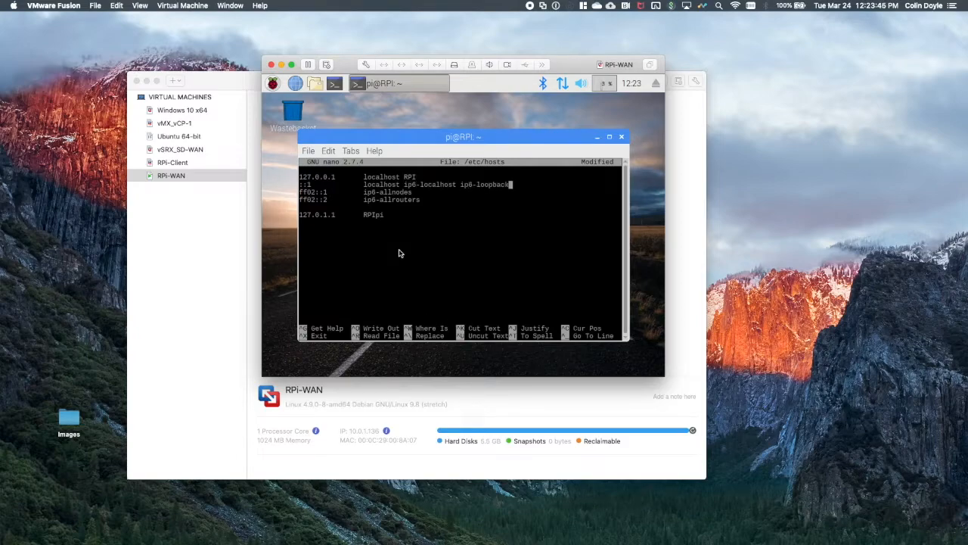
text(RPI)
key(ctrl+x)
key(y)
key(Return)
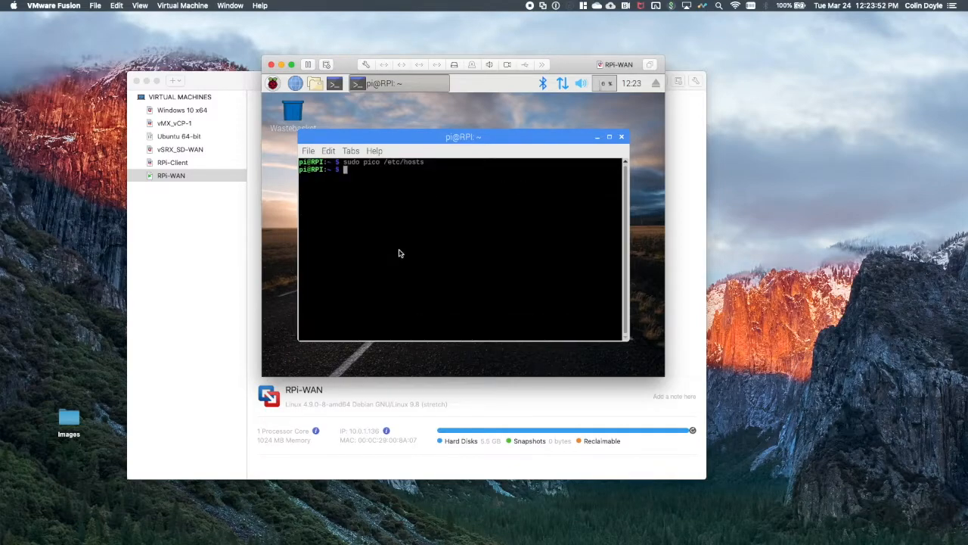
Reopen /etc/hosts to check the saved hostname entries, and close it without changes.
key(Up)
key(Return)
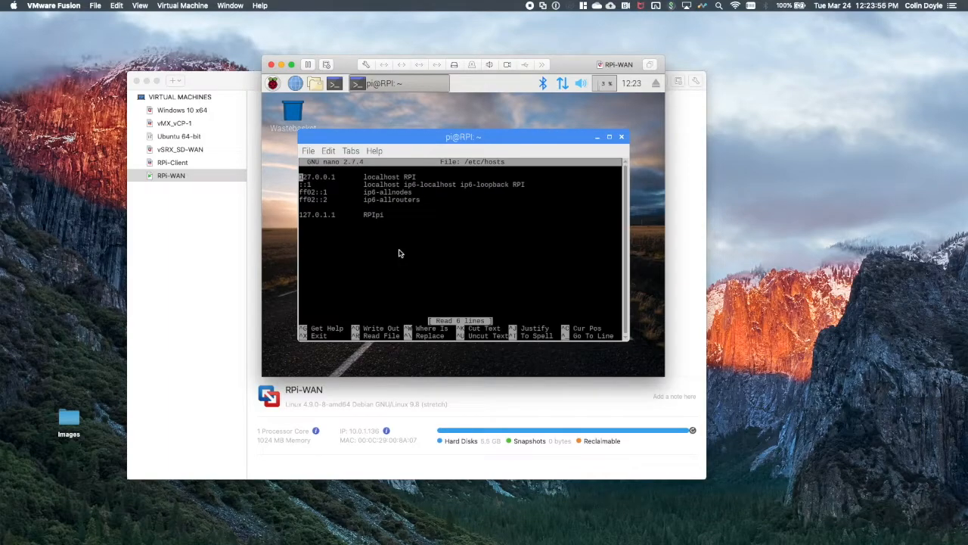
key(ctrl+x)
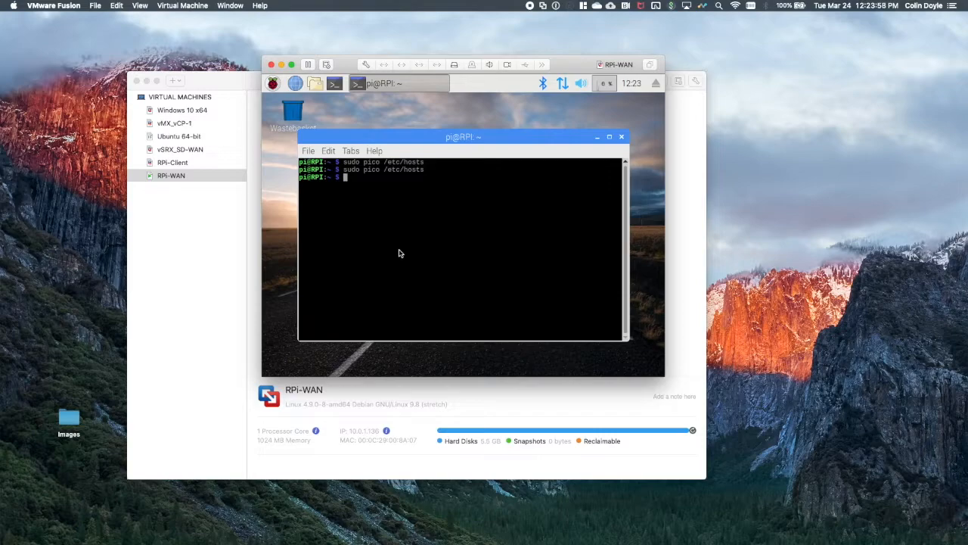
Refresh the package lists with sudo apt-get update.
text(sudo apt-get update)
key(Return)
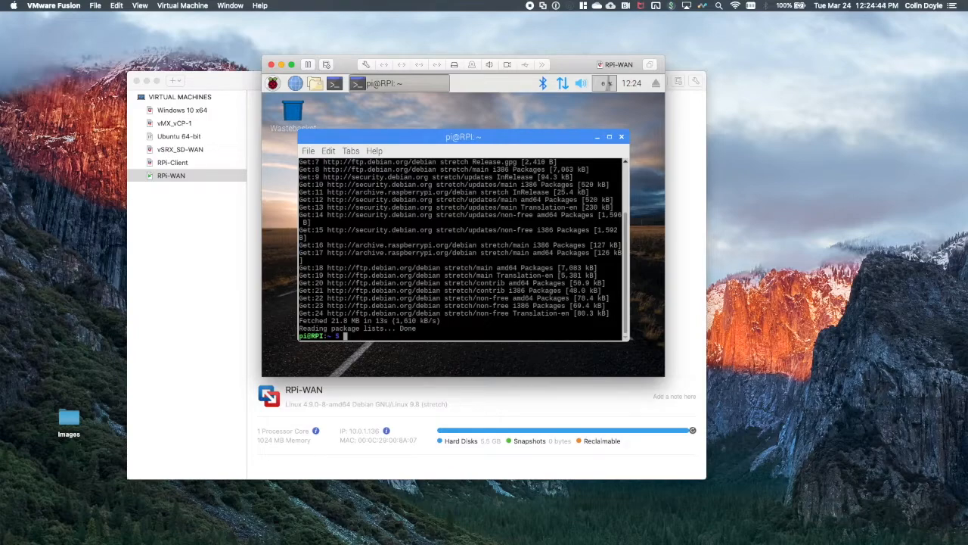
Install the bridge-utils package with sudo apt-get install bridge-utils.
text(sudo apt-get install bri)
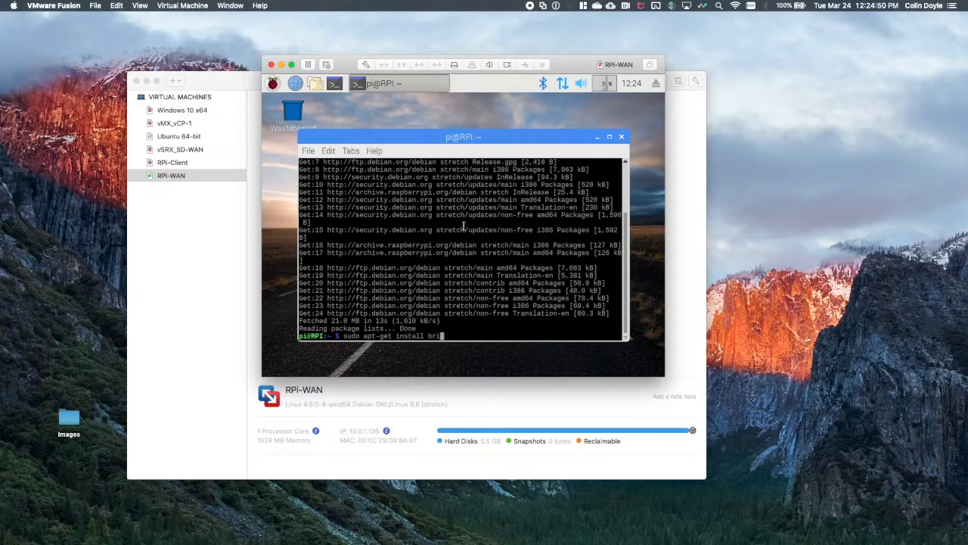
text(dge-utils)
key(Return)
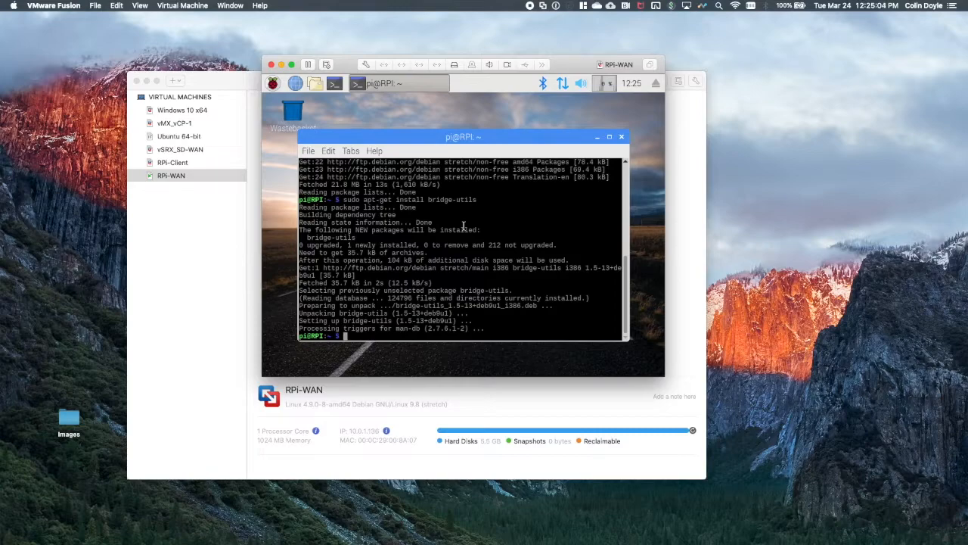
Change the terminal's working directory to /etc/network/.
text(su)
key(BackSpace)
key(BackSpace)
text(cd /et)
key(BackSpace)
key(BackSpace)
key(BackSpace)
key(BackSpace)
text(/etc/network/)
key(Return)
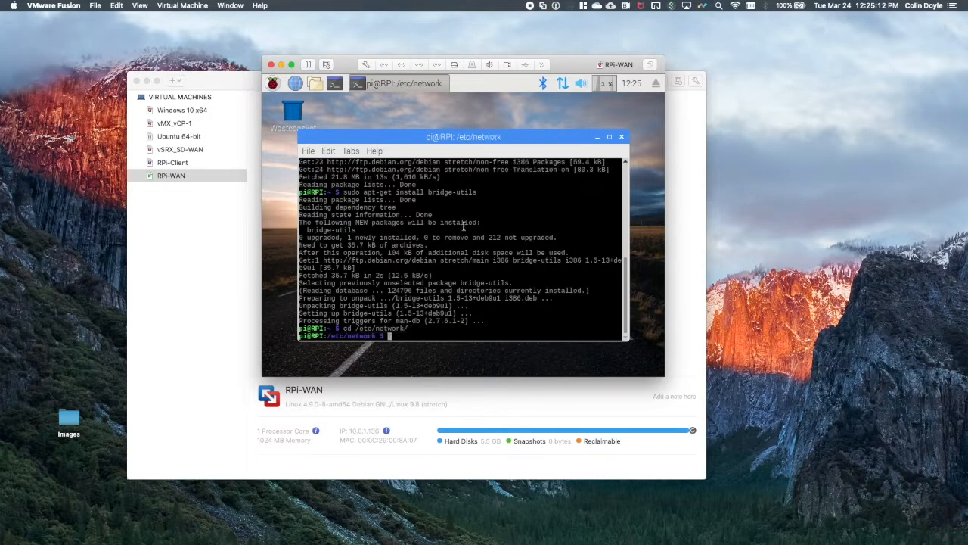
Back up the interfaces file as interfaces.bak with sudo cp.
text(sudo cp interfaces in)
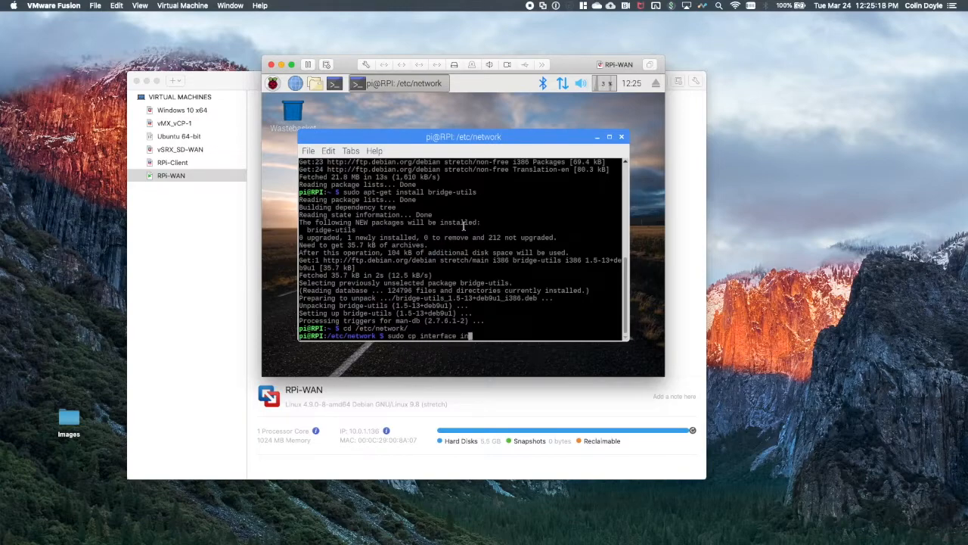
key(BackSpace)
key(BackSpace)
key(BackSpace)
text(s interfaces.bak)
key(Return)
Open the interfaces file for editing with sudo pico interfaces.
text(sud)
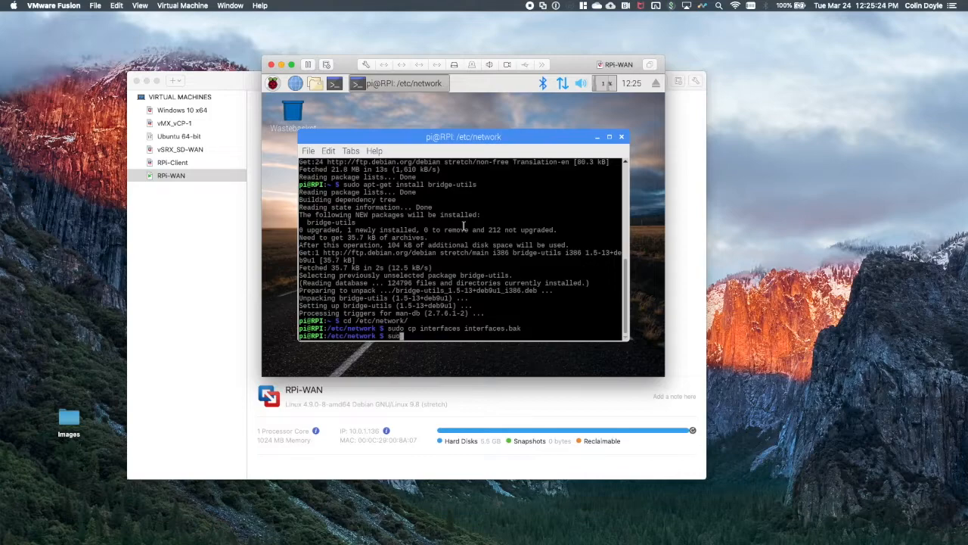
text(o pico interfaces)
key(Return)
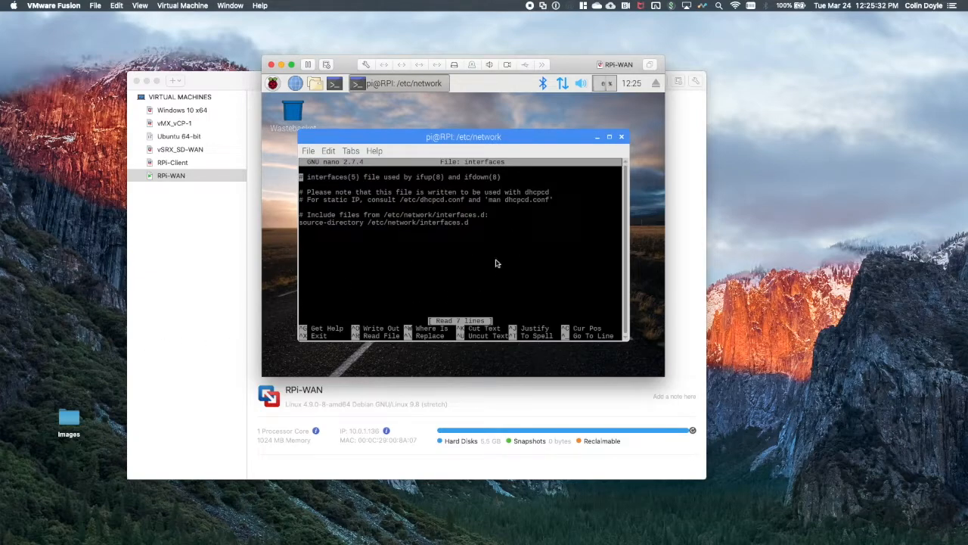
Below the source-directory line, add "iface eth0 inet manual" and "iface eth0 inet6 manual", separated from it by a blank line.
key(Down)
key(Down)
key(Down)
key(Down)
key(Down)
key(Down)
key(Down)
key(Return)
text(iface eth0 inet manual)
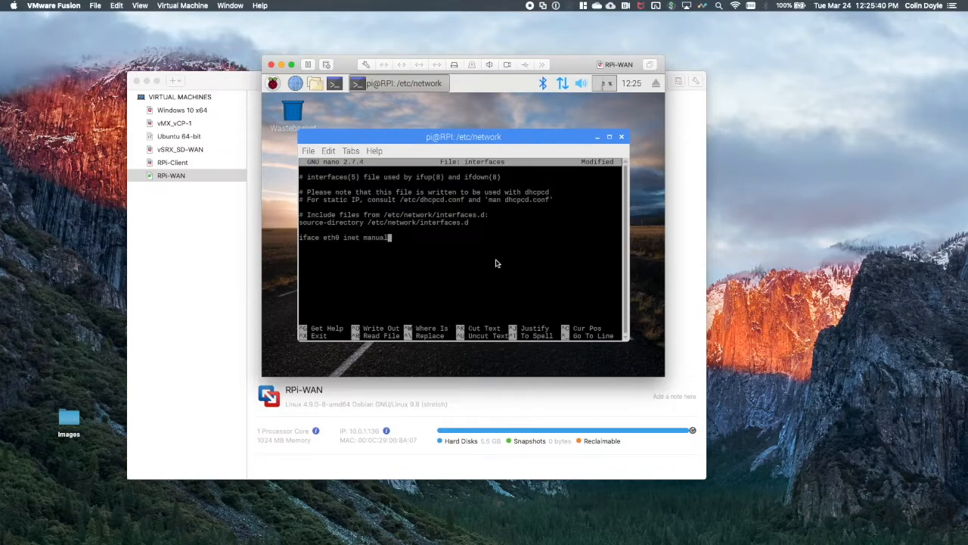
key(Return)
text(iface eth0 inet6 manual)
Add the lines "iface eth1 inet manual" and "iface eth1 inet6 manual" below the eth0 entries.
key(Return)
text(iface eth1 int)
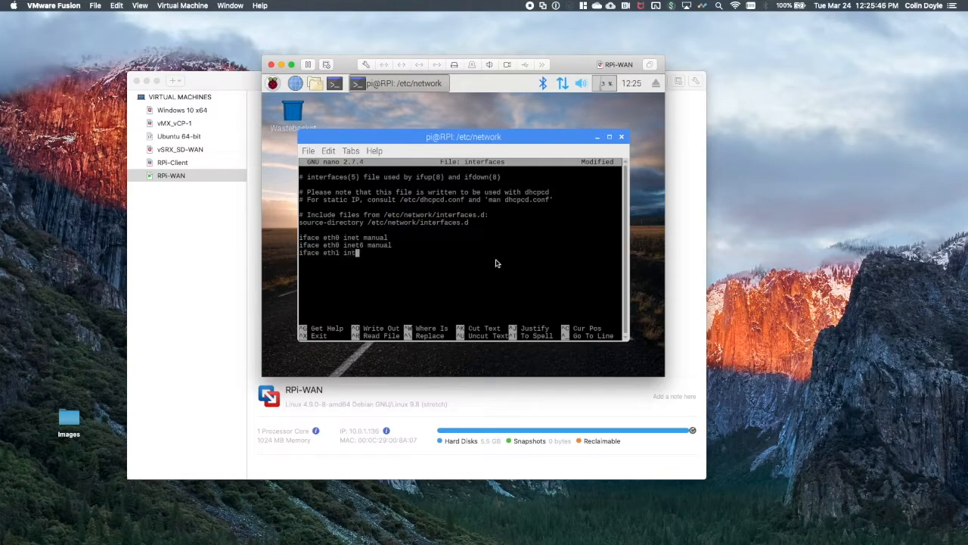
key(BackSpace)
text(et manual)
key(Return)
text(iface eth1 inet6 manual)
Add the lines "iface eth2 inet manual" and "iface eth2 inet6 manual" below the eth1 entries.
key(Return)
text(iface e)
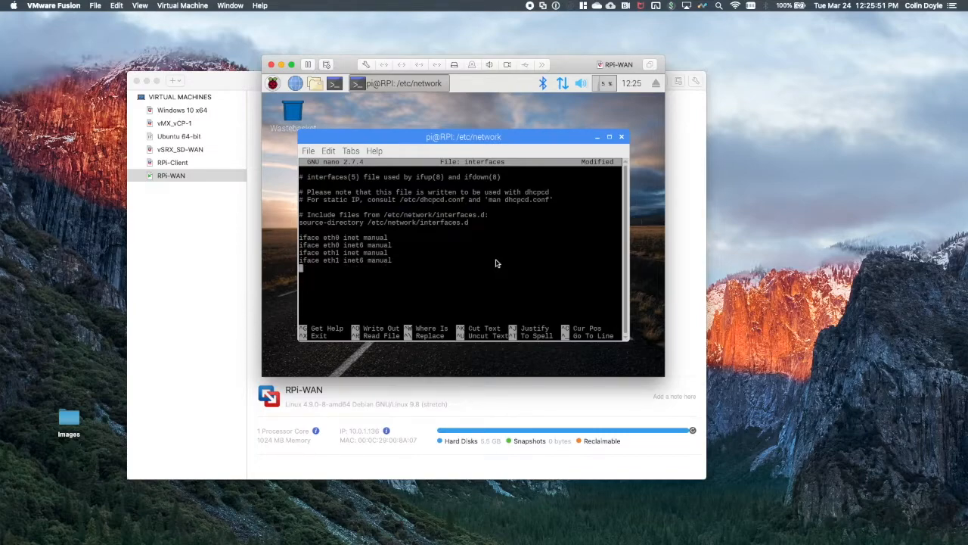
text(th2 inet manual)
key(Return)
text(iface eth2 )
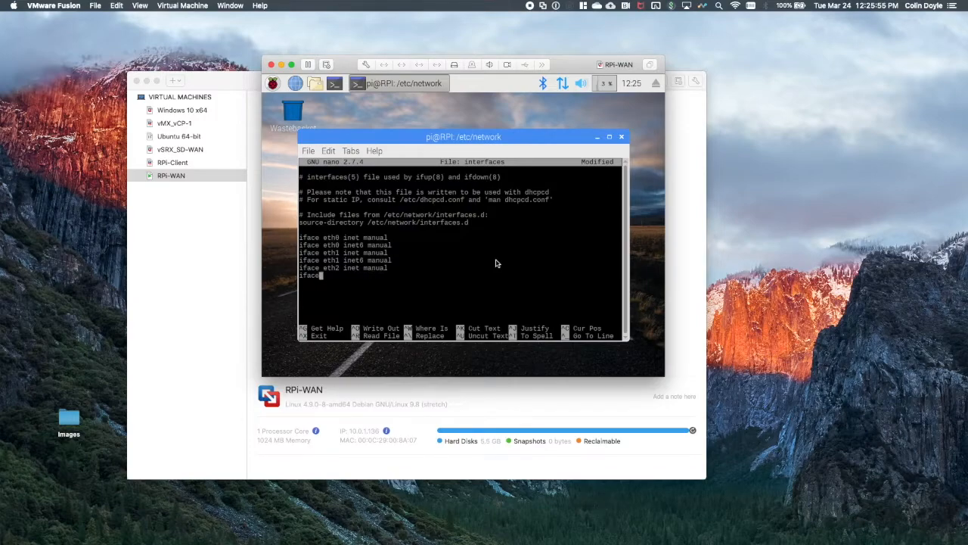
text(inet6 manual)
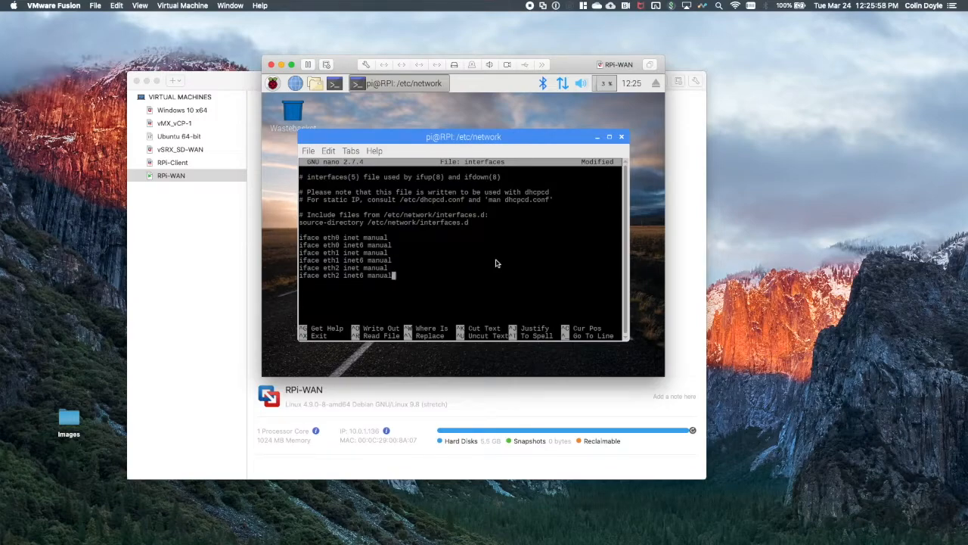
Add the lines "iface eth3 inet manual" and "iface eth3 inet6 manual" below the eth2 entries.
key(Return)
text(iface eth3 inet manual)
key(Return)
text(iface eth3 )
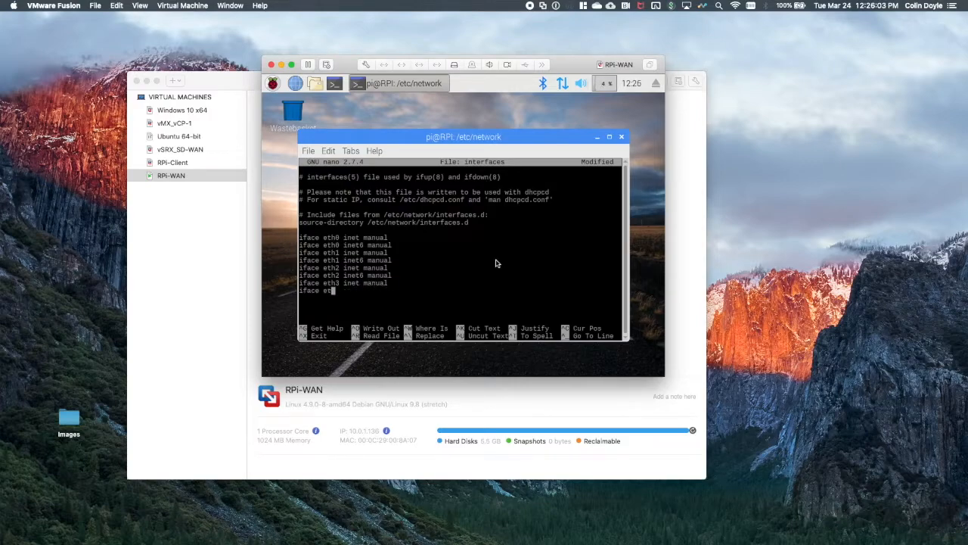
text(inet6 manual)
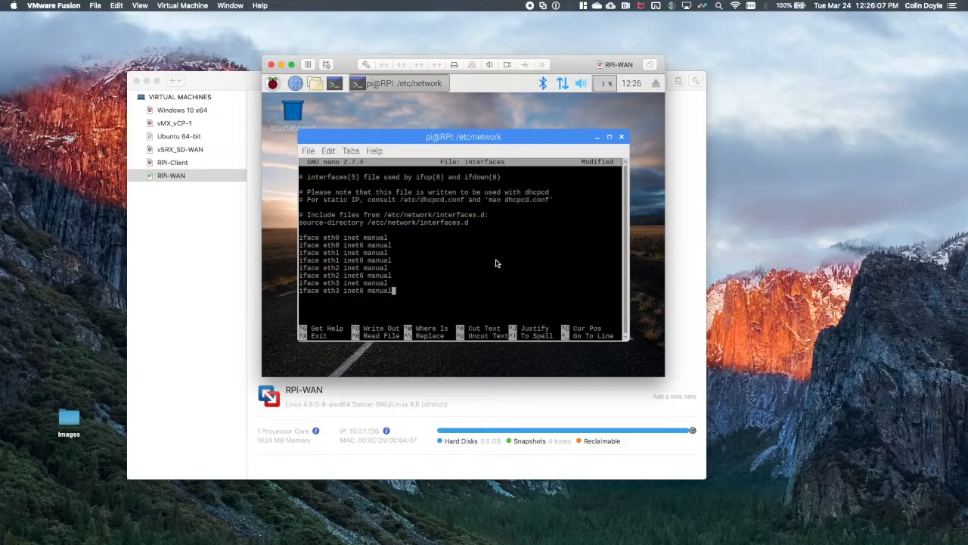
Add a br0 block after a blank line: "auto br0", "iface br0 inet manual" and an indented "bridge_ports eth0 eth2".
key(Return)
key(Return)
text(auto br0)
key(Return)
text(iface br0 inet manual)
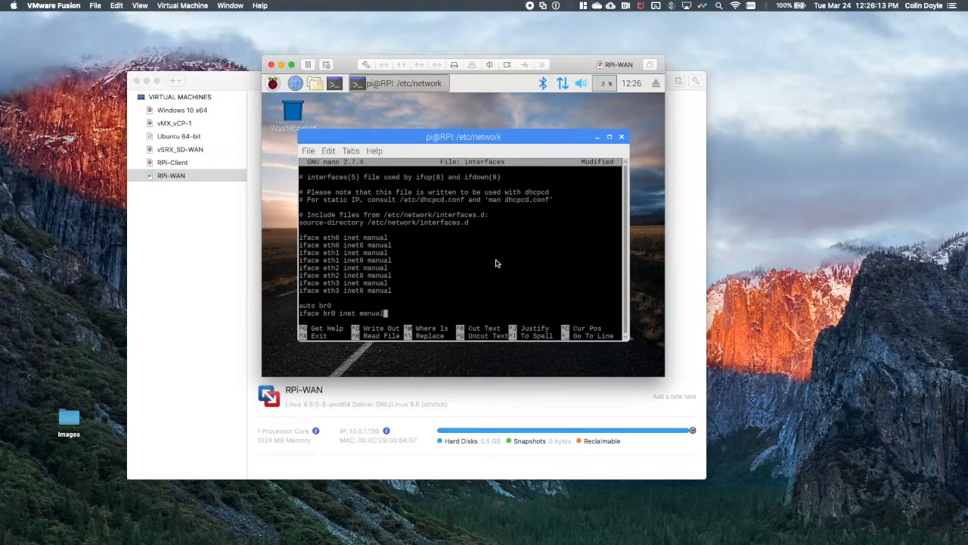
key(Return)
text(bridge_)
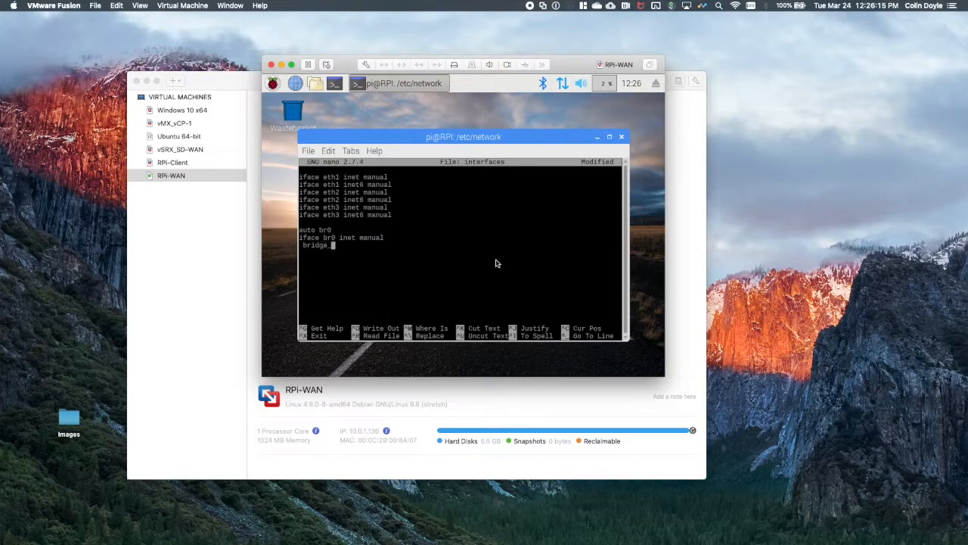
text(ports eth0 eth2)
Add a br1 block after a blank line: "auto br1", "iface br1 inet manual" and an indented "bridge_ports eth1 eth3".
key(Return)
key(Return)
text(auto br1)
key(Return)
text(i)
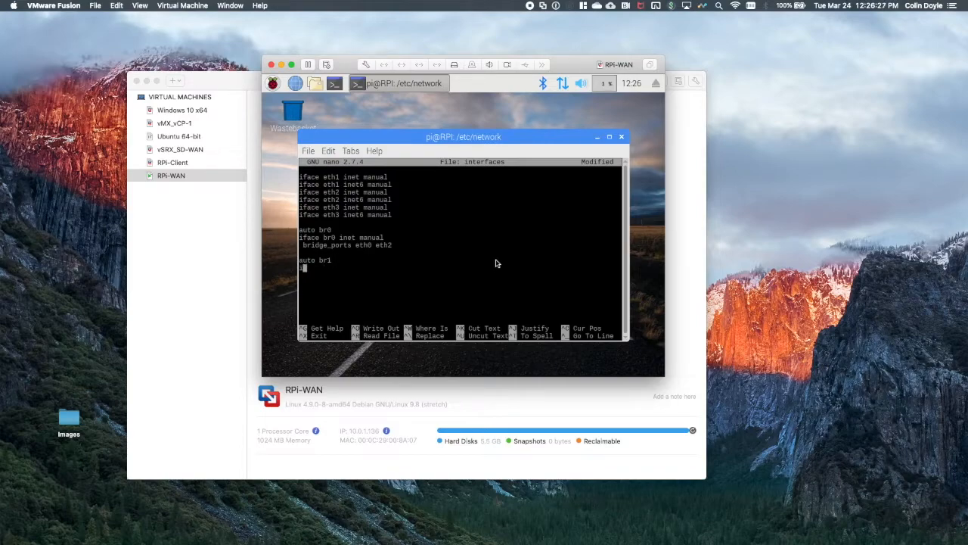
text(face br1 inet manual)
key(Return)
text(bridge_ports )
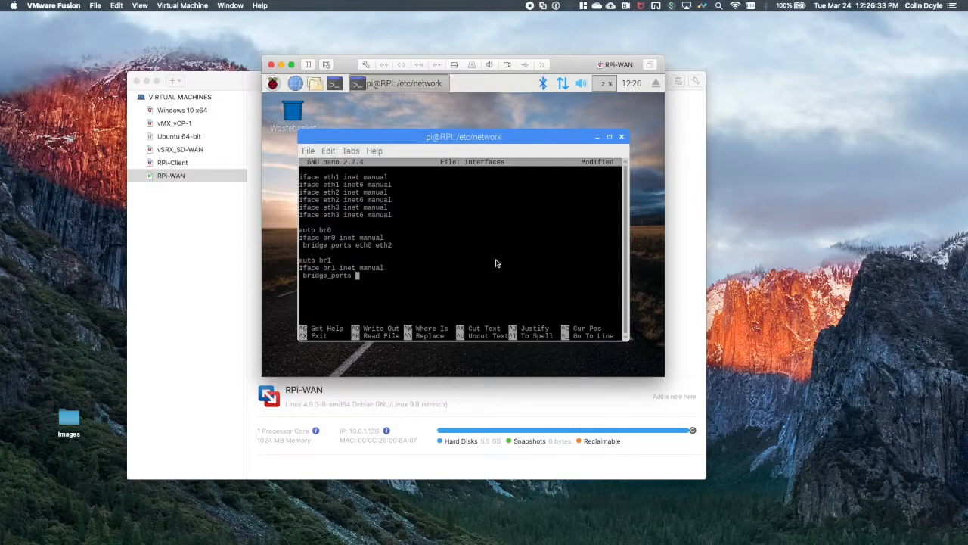
text(eth1 eth3)
Save the modified interfaces file under its existing name and exit the editor.
key(ctrl+x)
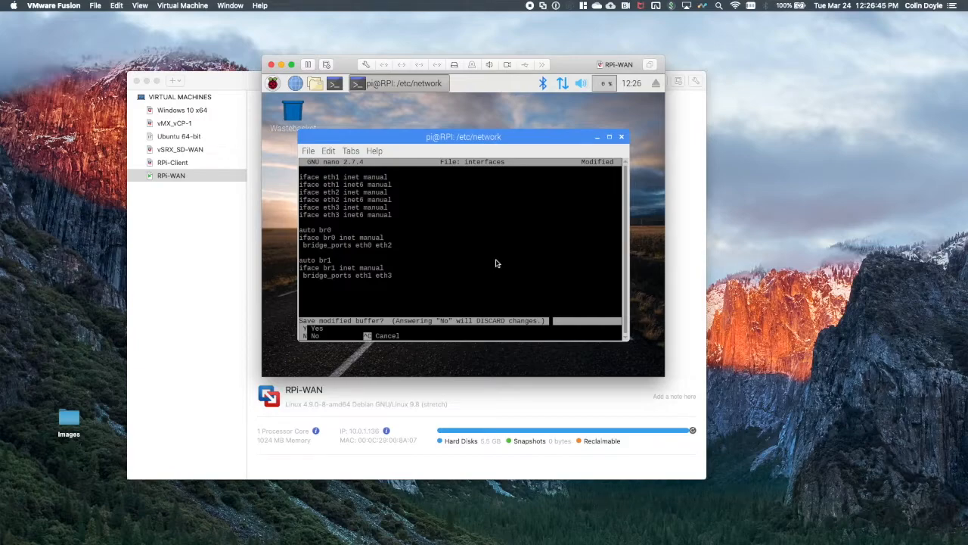
key(y)
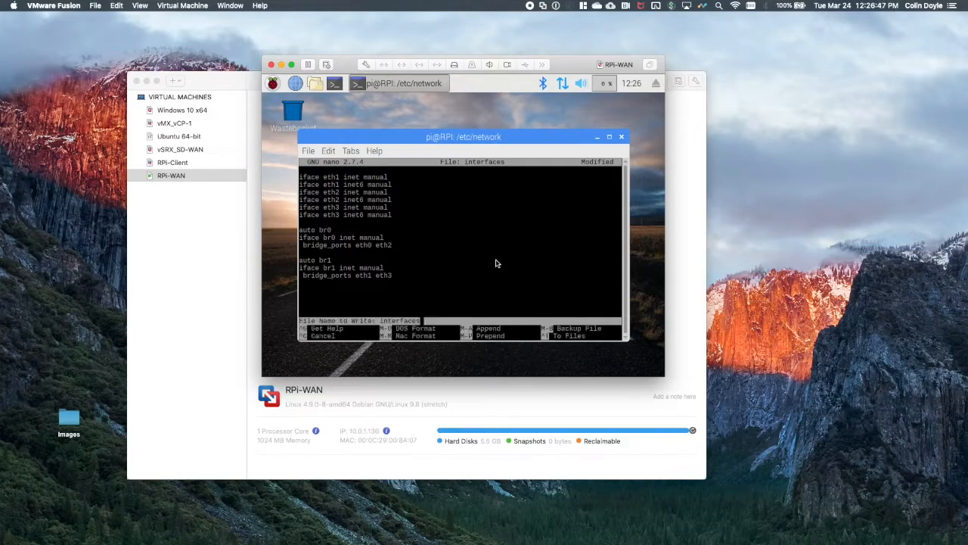
key(Return)
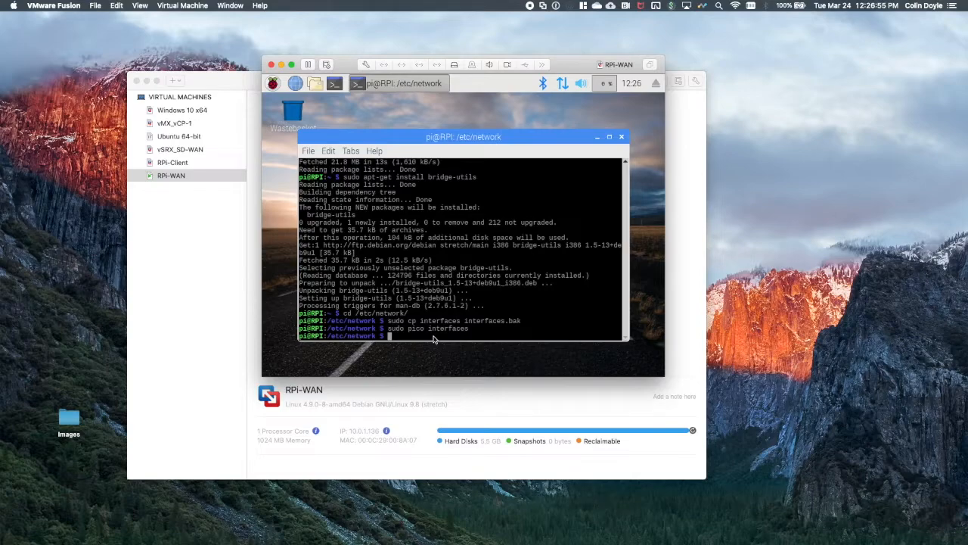
Shut down the virtual machine immediately with "sudo shutdown -h now".
text(su)
text(do )
text(shutdo)
text(wn -h now)
key(Return)
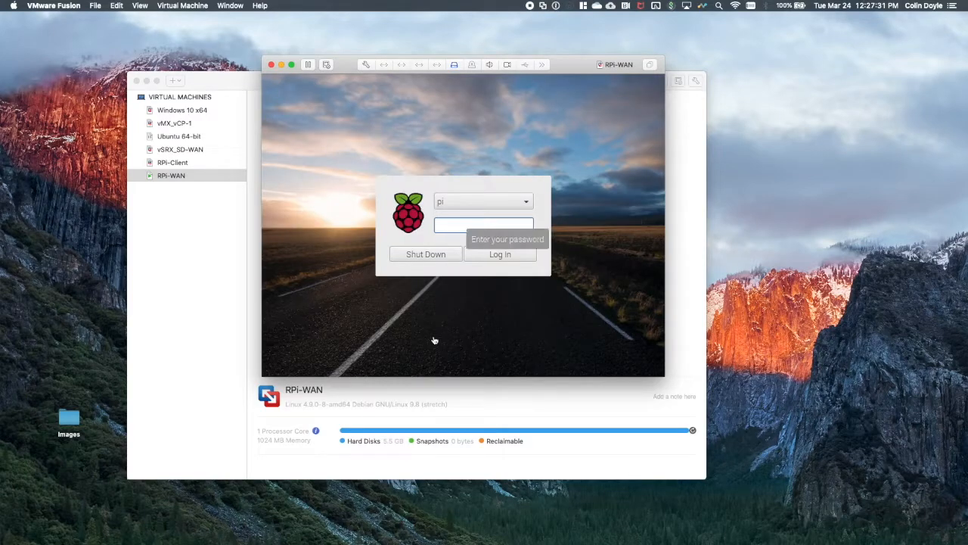
Log in to the Raspbian desktop as pi with the account password.
text(raspberry)
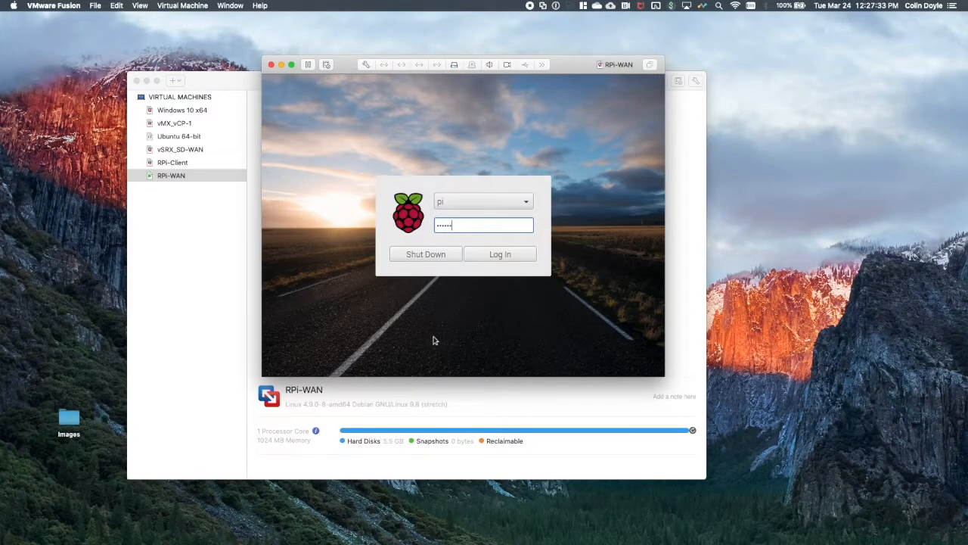
key(Return)
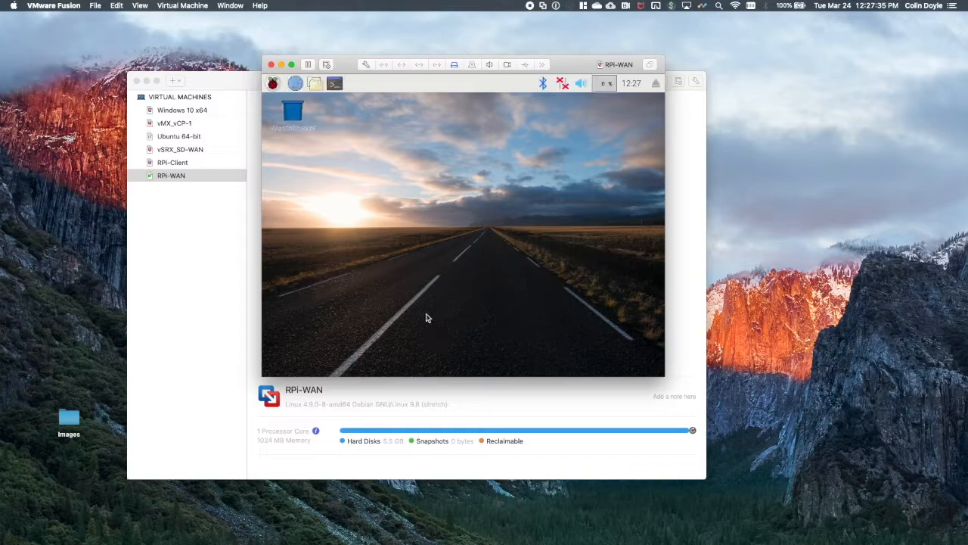
Run "ifconfig | less" in a new terminal, check the br0 and br1 IP addresses, and close the terminal.
click(339, 87)
text(ifconfig | less)
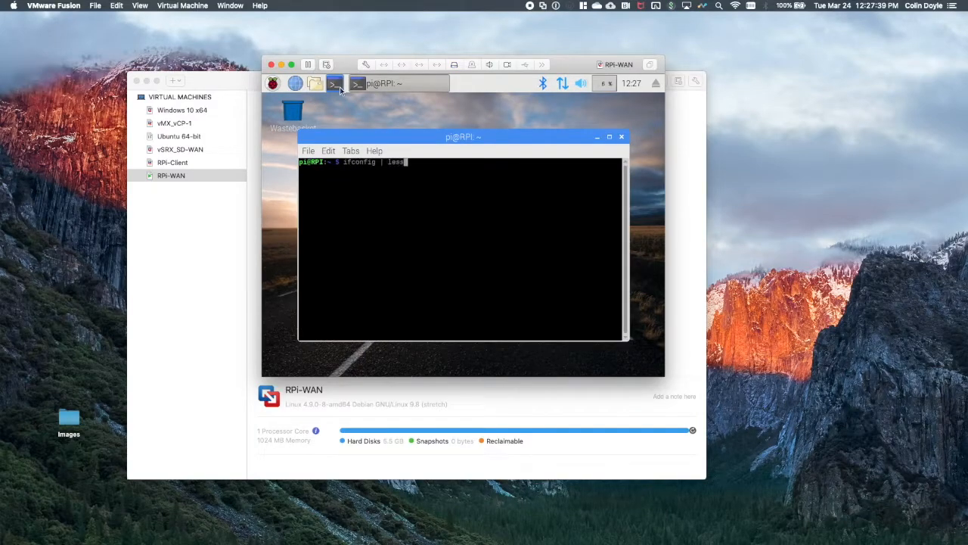
key(Return)
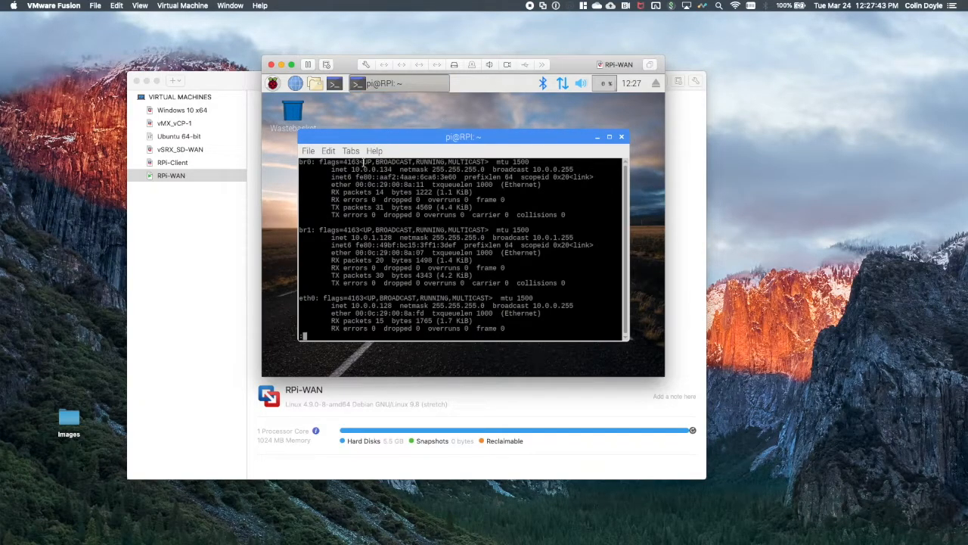
drag(353, 169, 391, 169)
drag(350, 237, 392, 237)
click(623, 138)
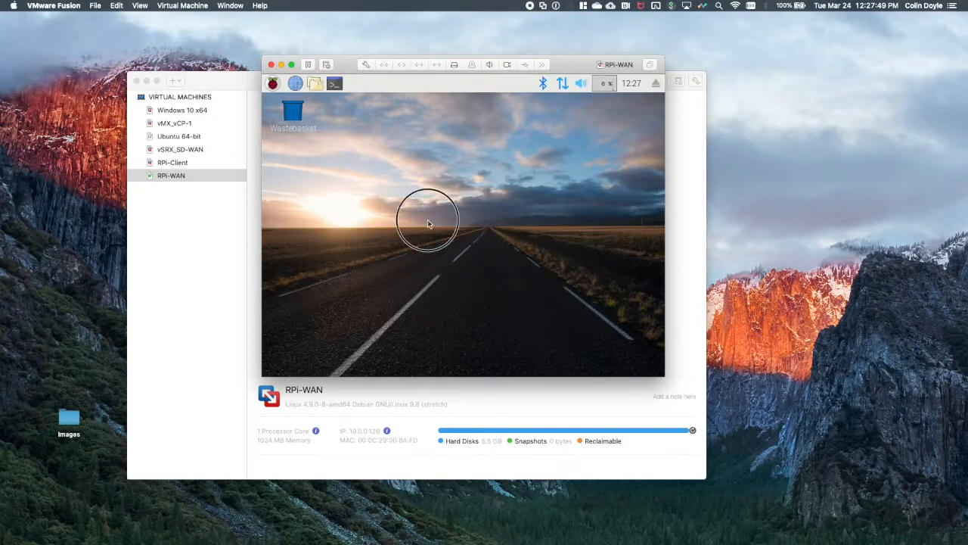